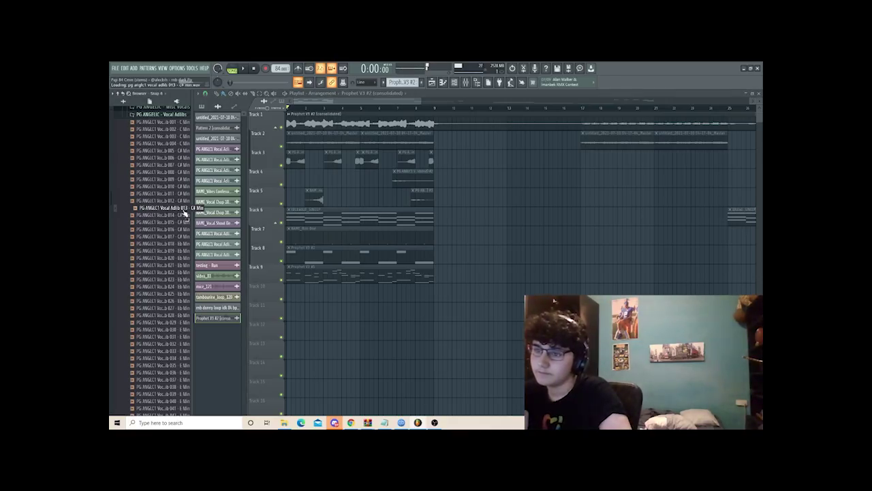
- Add Vocal Adlib 013 to the playlist, undo Track 1's consolidation, then solo and audition Track 2
{"action": "left_click_drag", "start_coordinate": [184, 214], "coordinate": [417, 314]}
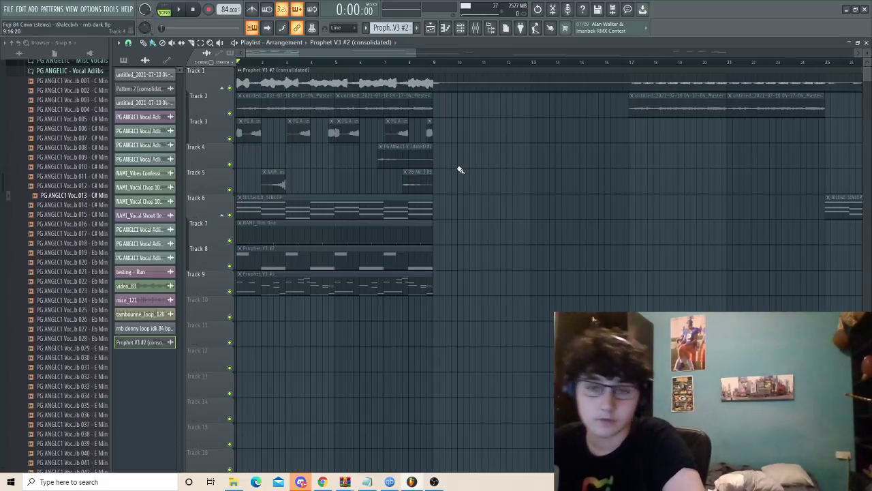
{"action": "key", "text": "ctrl+z"}
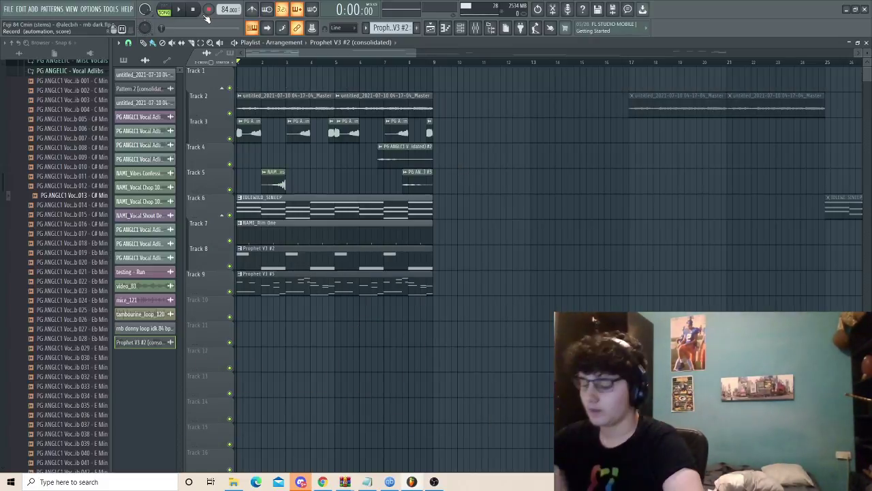
{"action": "right_click", "coordinate": [230, 112]}
{"action": "key", "text": "space"}
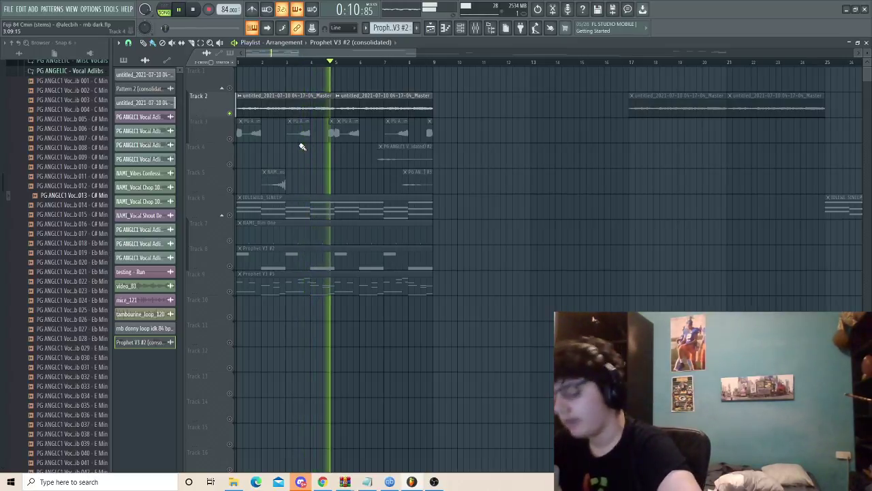
{"action": "key", "text": "space"}
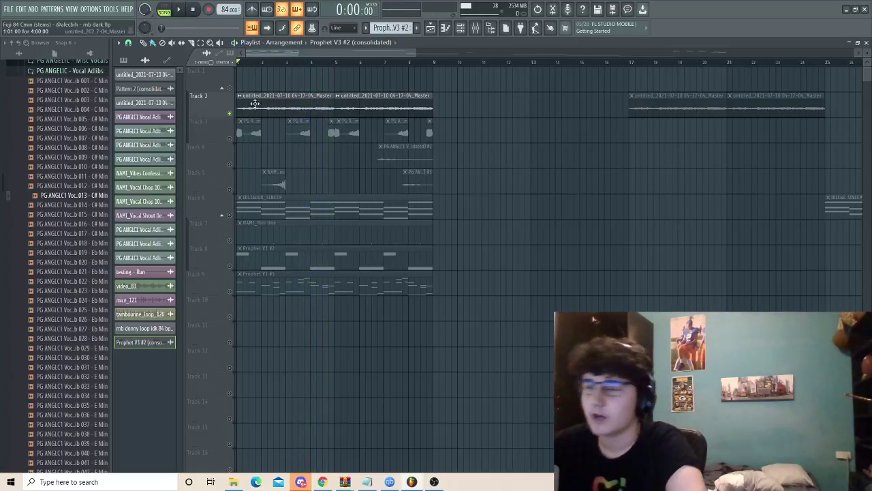
- Open the Prophet V3 pattern from the pattern list in the piano roll and play its chords
{"action": "left_click", "coordinate": [128, 65]}
{"action": "double_click", "coordinate": [136, 87]}
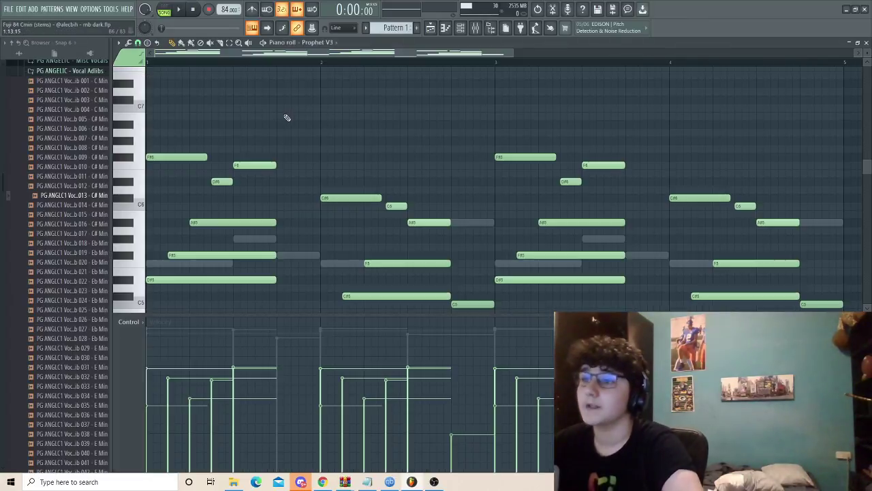
{"action": "scroll", "coordinate": [302, 117], "scroll_direction": "down", "scroll_amount": 2}
{"action": "key", "text": "space"}
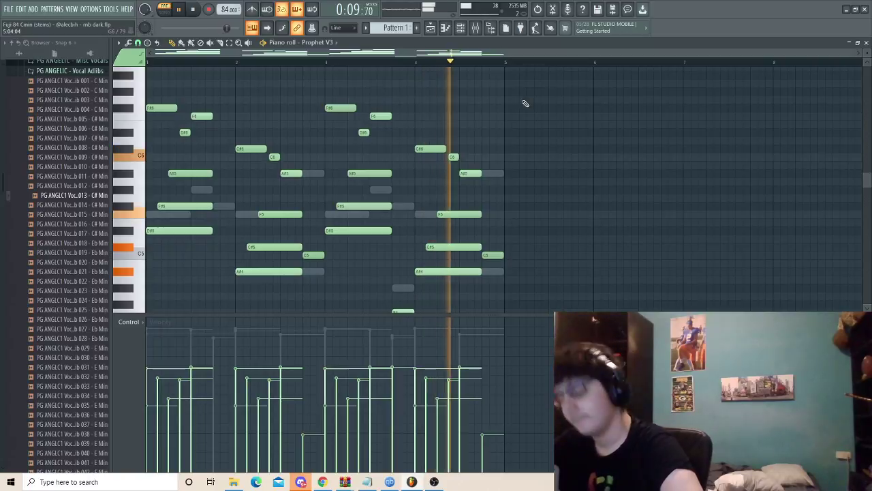
- Stop playback, show the mixer and channel rack, and bring up the Prophet V3 synth window
{"action": "left_click", "coordinate": [483, 26]}
{"action": "key", "text": "space"}
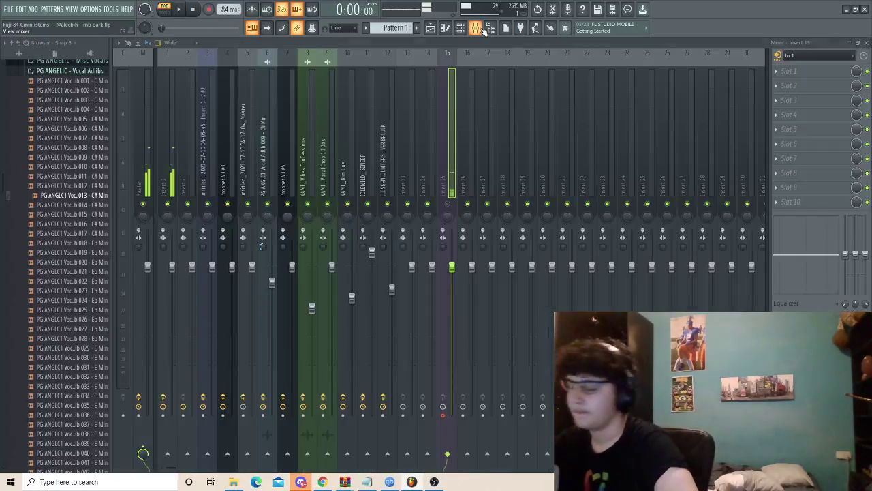
{"action": "key", "text": "F6"}
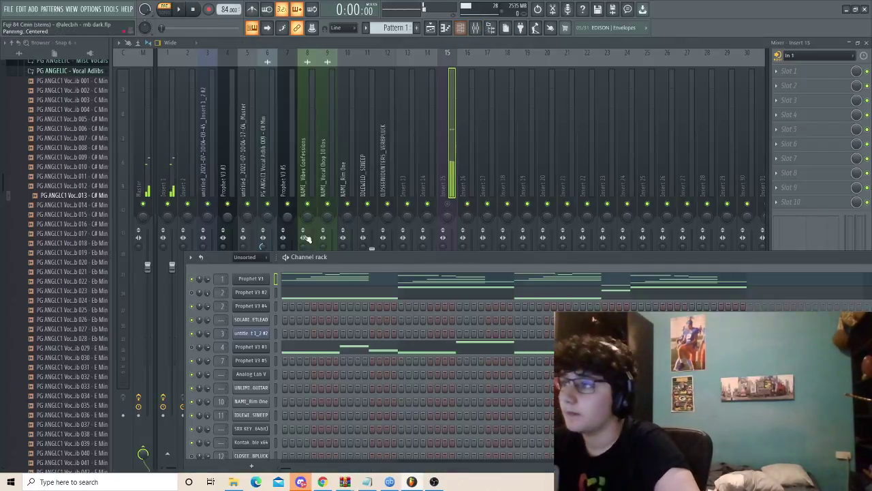
{"action": "left_click", "coordinate": [263, 281]}
{"action": "left_click_drag", "start_coordinate": [513, 255], "coordinate": [450, 340]}
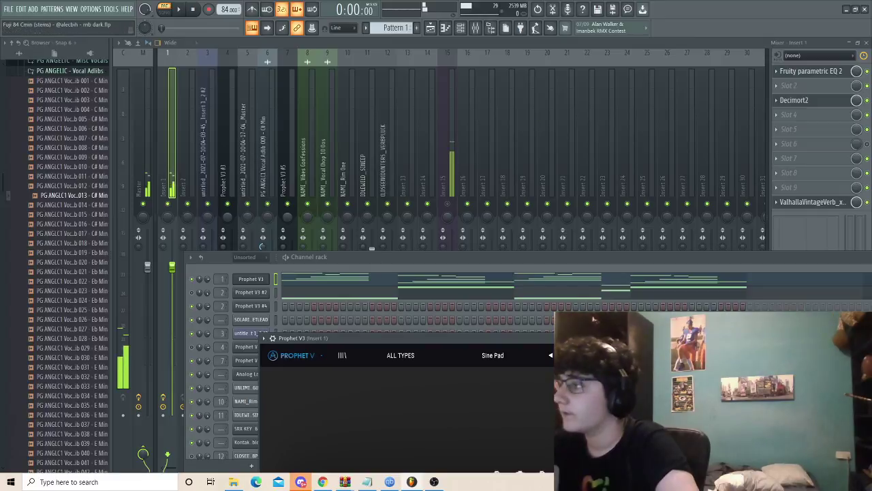
- Reshape band 6 of insert 1's Parametric EQ 2, check Decimort2 and ValhallaVintageVerb, and return to the playlist
{"action": "left_click", "coordinate": [811, 71]}
{"action": "left_click_drag", "start_coordinate": [351, 239], "coordinate": [318, 227]}
{"action": "left_click", "coordinate": [811, 71]}
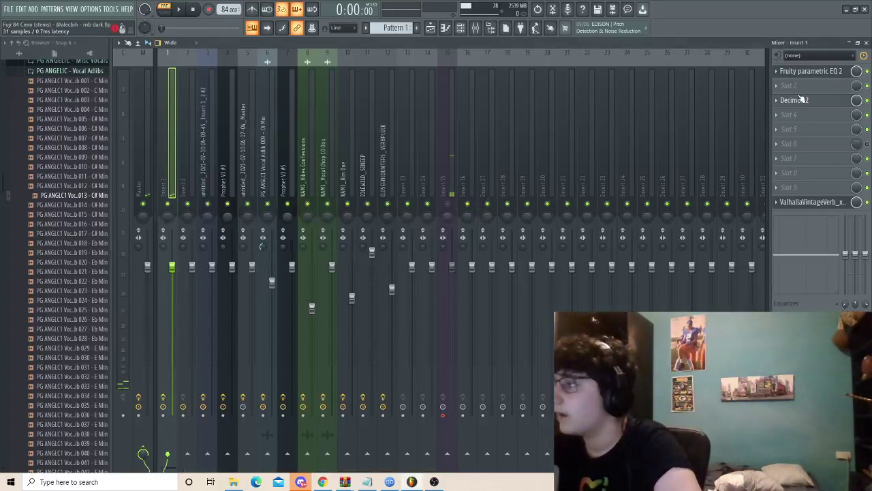
{"action": "left_click", "coordinate": [803, 99]}
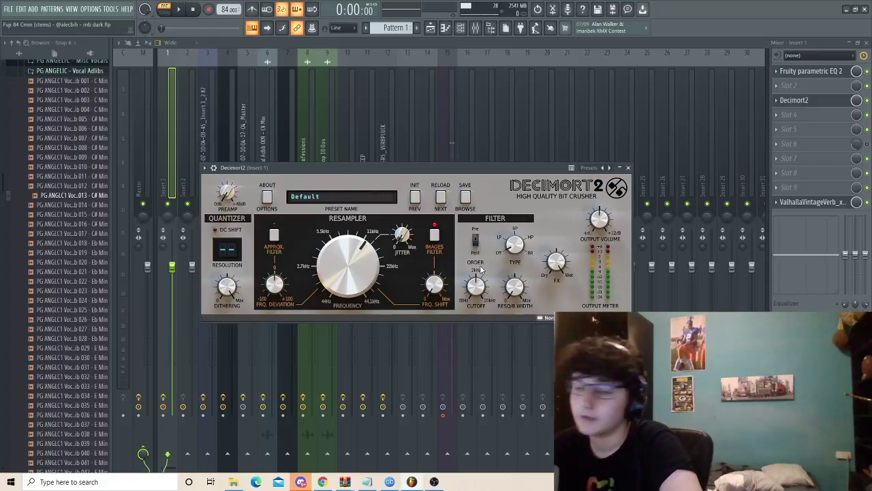
{"action": "left_click", "coordinate": [811, 201]}
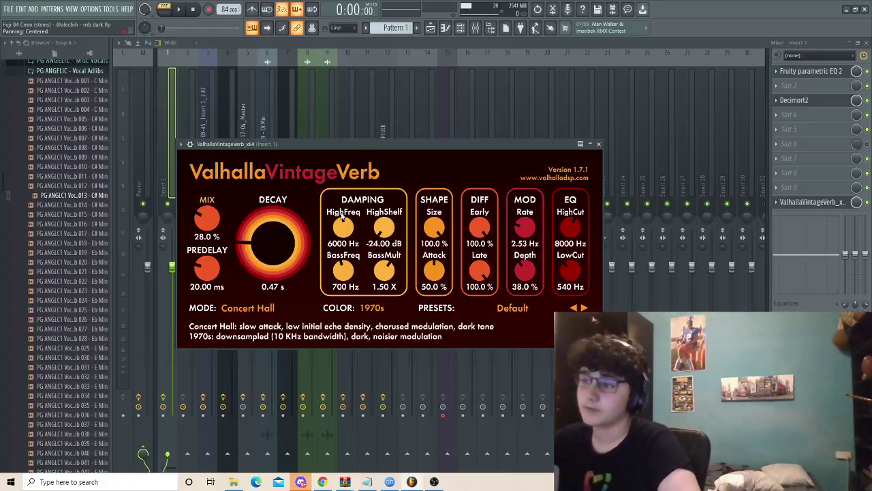
{"action": "key", "text": "F5"}
- Inspect the Track 2 sample clip's channel settings
{"action": "double_click", "coordinate": [280, 107]}
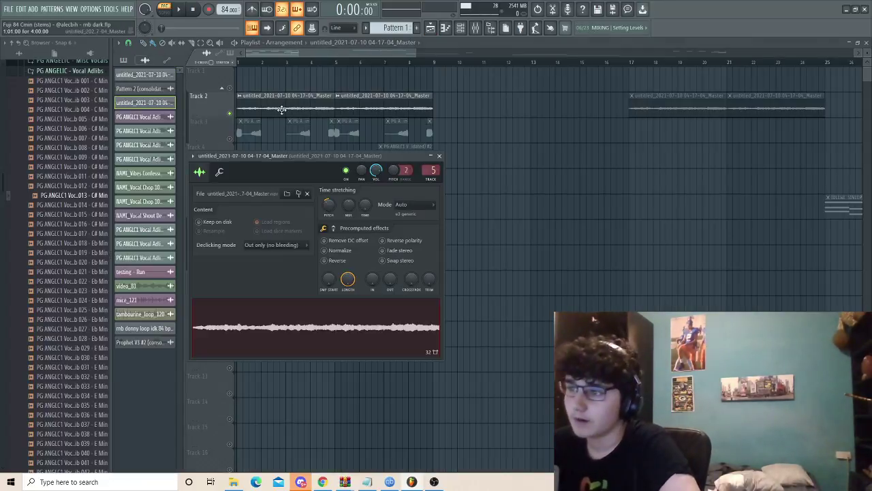
{"action": "scroll", "coordinate": [255, 121], "scroll_direction": "up", "scroll_amount": 3}
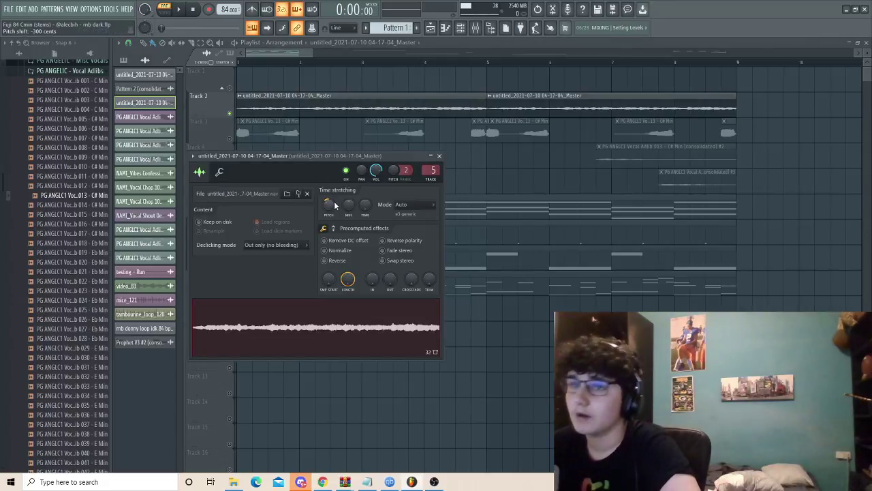
{"action": "left_click", "coordinate": [306, 95]}
{"action": "double_click", "coordinate": [307, 95]}
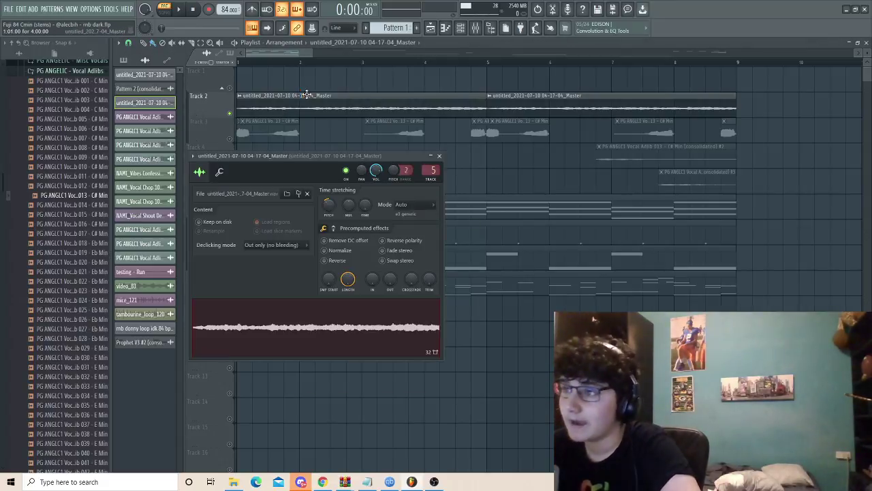
- Check Kickstart on the sample's mixer insert, then play the arrangement from the playlist
{"action": "key", "text": "F9"}
{"action": "left_click", "coordinate": [801, 129]}
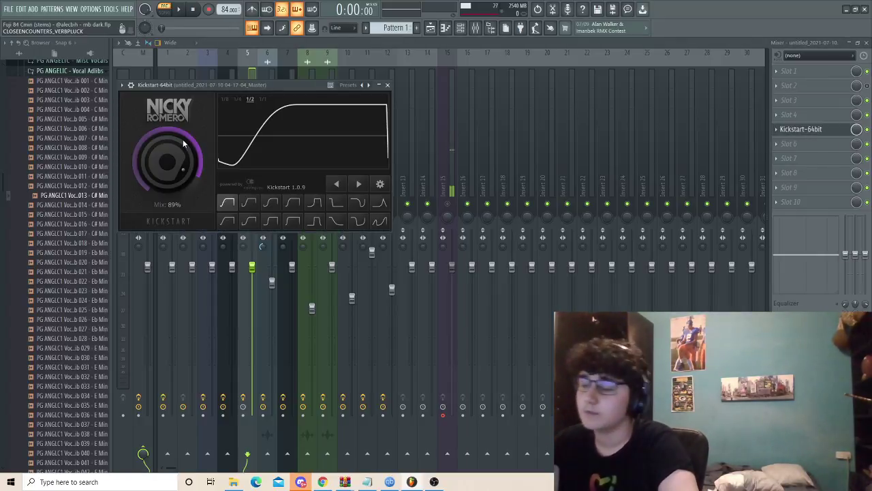
{"action": "key", "text": "F5"}
{"action": "key", "text": "space"}
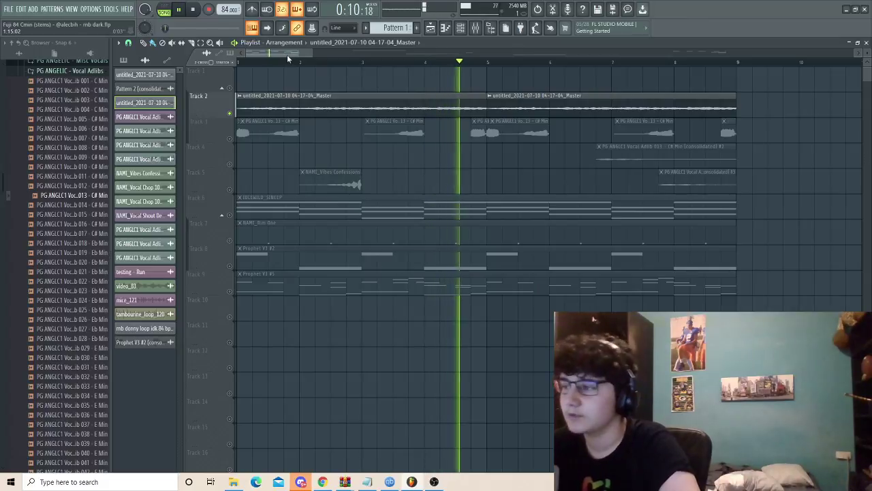
- Stop playback, solo Track 3, and unmute Tracks 4 and 5 so only the vocal adlibs sound
{"action": "key", "text": "space"}
{"action": "scroll", "coordinate": [351, 141], "scroll_direction": "down", "scroll_amount": 3}
{"action": "right_click", "coordinate": [231, 142]}
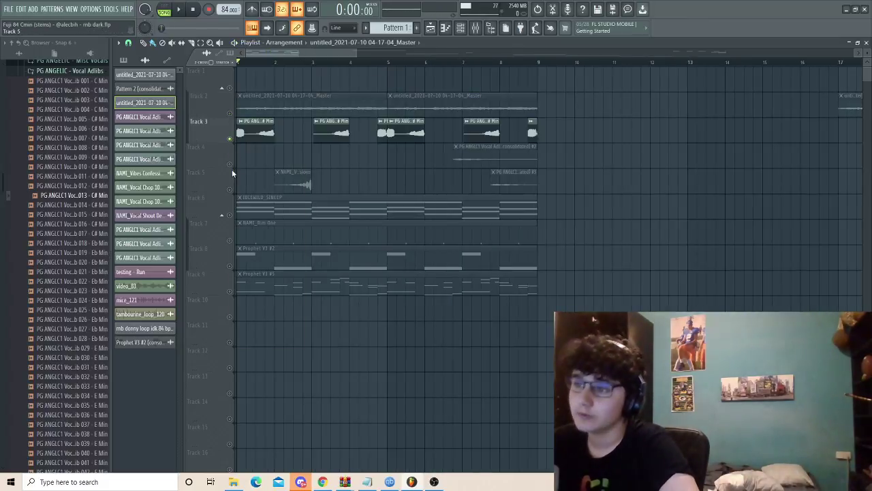
{"action": "left_click", "coordinate": [230, 165]}
{"action": "left_click", "coordinate": [229, 190]}
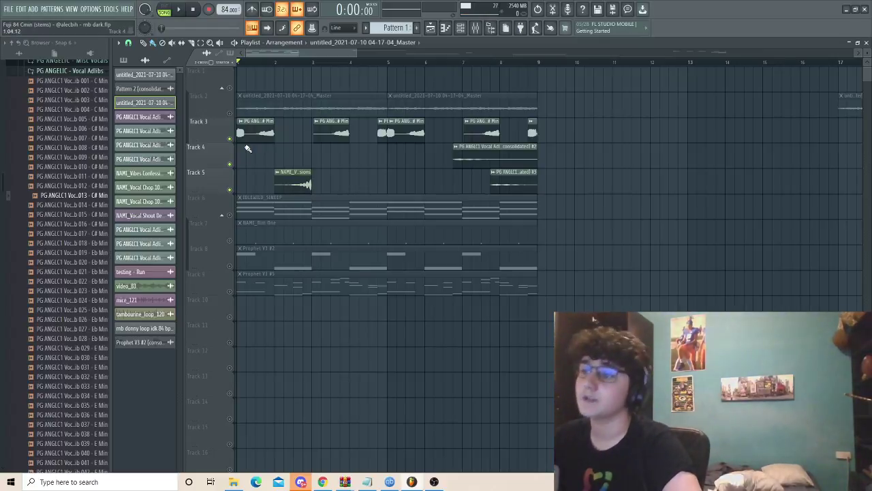
- Play the three vocal adlib tracks to about bar 9, then stop
{"action": "scroll", "coordinate": [256, 143], "scroll_direction": "up", "scroll_amount": 5}
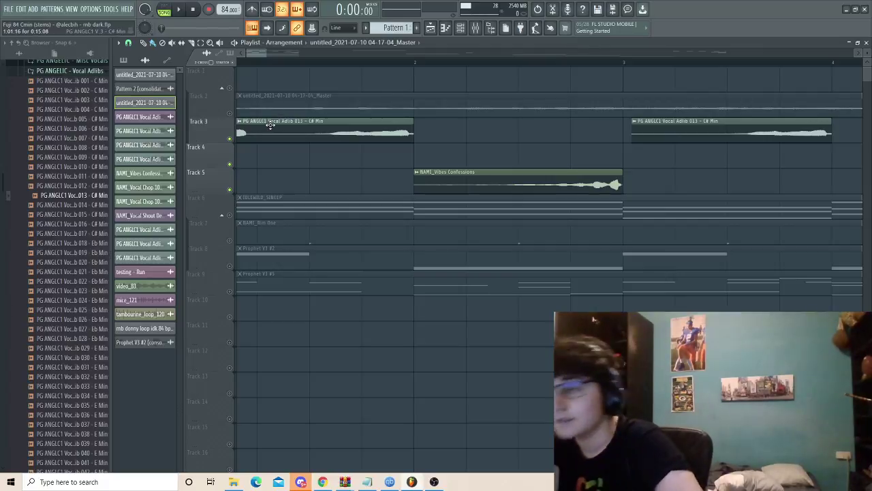
{"action": "scroll", "coordinate": [266, 130], "scroll_direction": "down", "scroll_amount": 5}
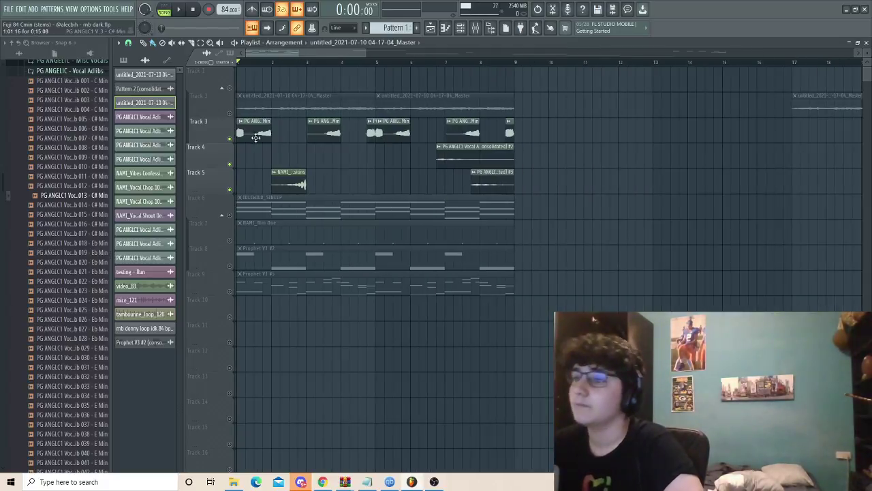
{"action": "key", "text": "space"}
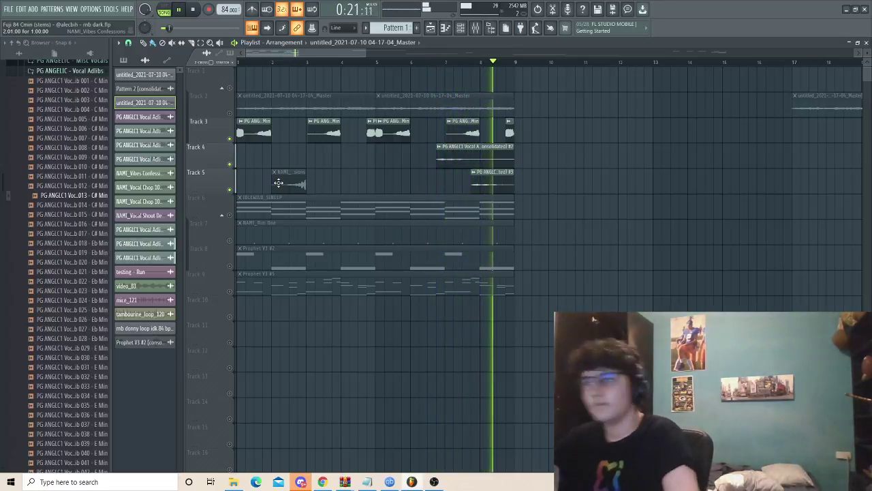
{"action": "key", "text": "space"}
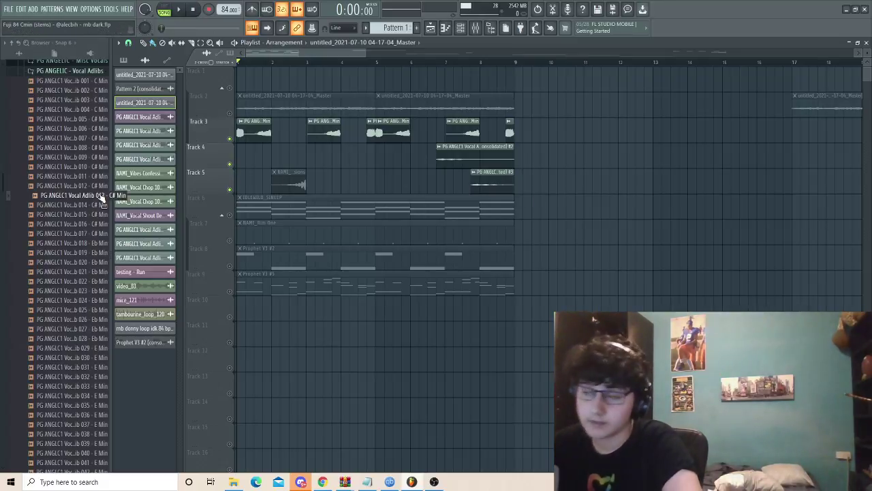
- Select and preview the Vocal Adlib 013 sample in the browser, dragging it toward the playlist
{"action": "left_click", "coordinate": [100, 197]}
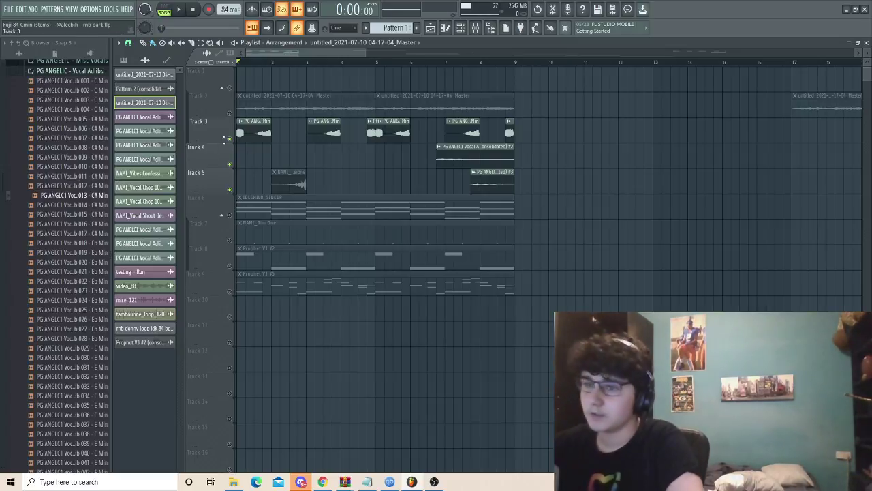
{"action": "left_click", "coordinate": [97, 201]}
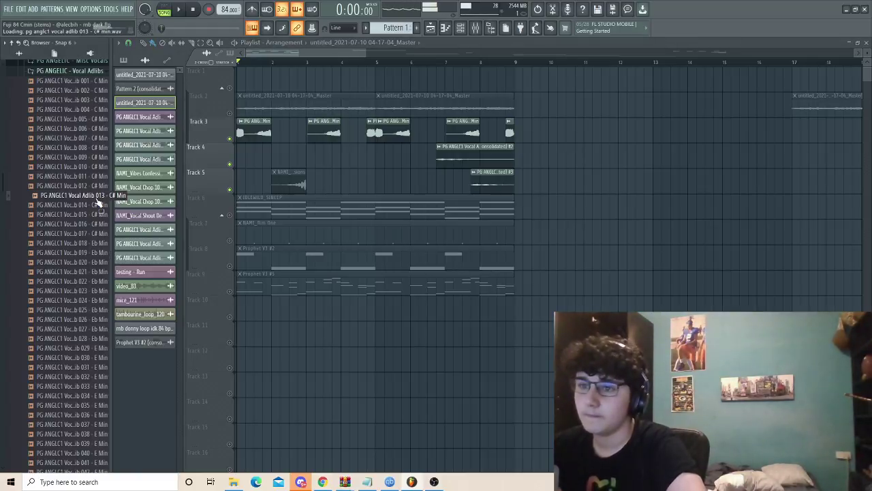
{"action": "left_click_drag", "start_coordinate": [99, 204], "coordinate": [80, 85]}
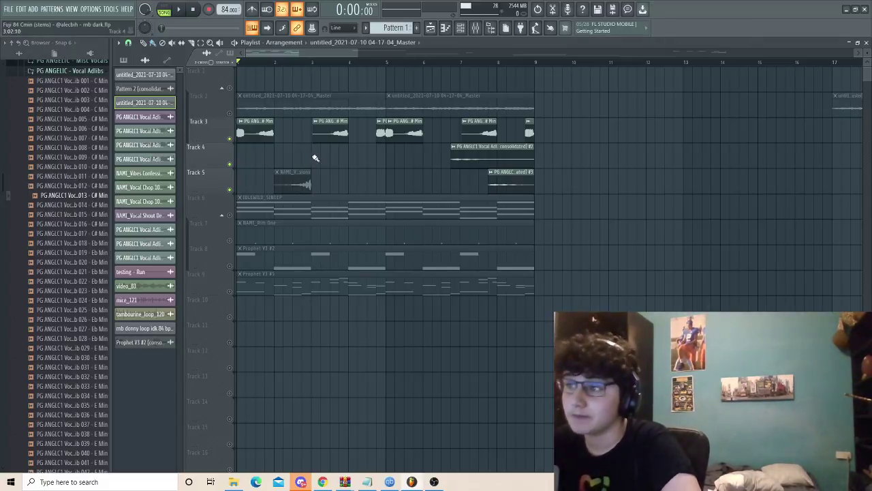
- Open a Track 3 adlib clip's settings and show its insert in the mixer
{"action": "scroll", "coordinate": [237, 171], "scroll_direction": "up", "scroll_amount": 3}
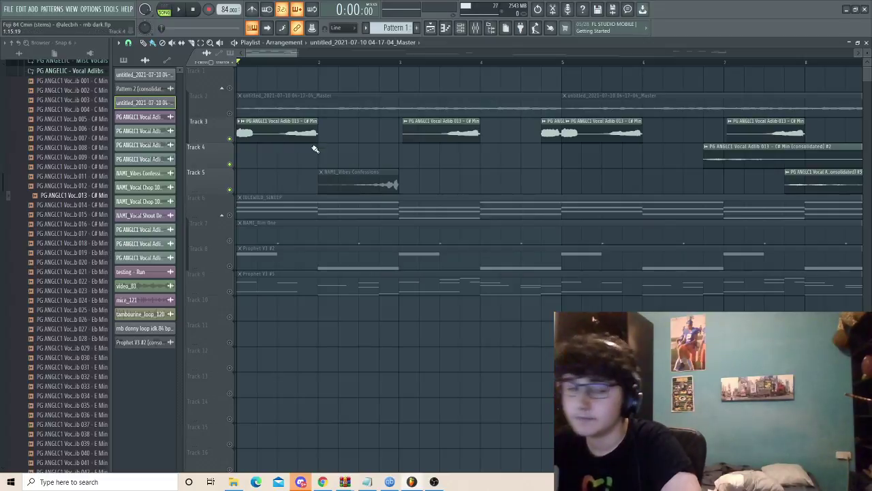
{"action": "scroll", "coordinate": [260, 140], "scroll_direction": "down", "scroll_amount": 3}
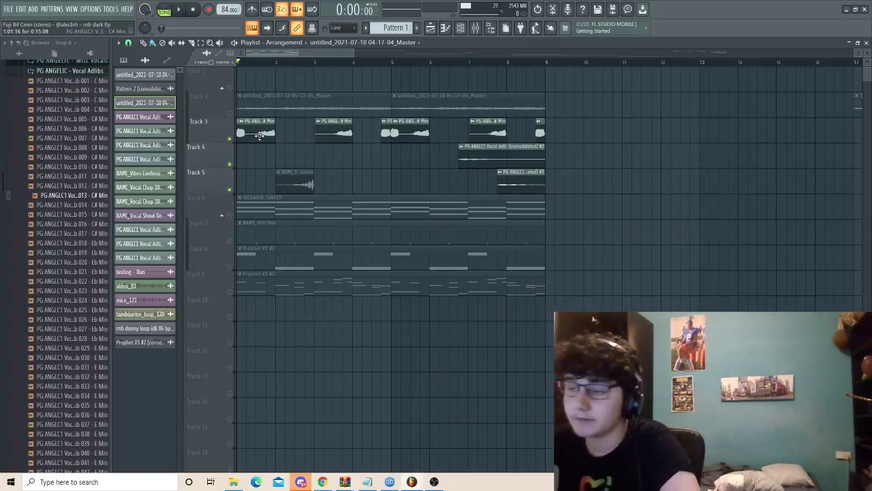
{"action": "double_click", "coordinate": [260, 134]}
{"action": "left_click", "coordinate": [475, 27]}
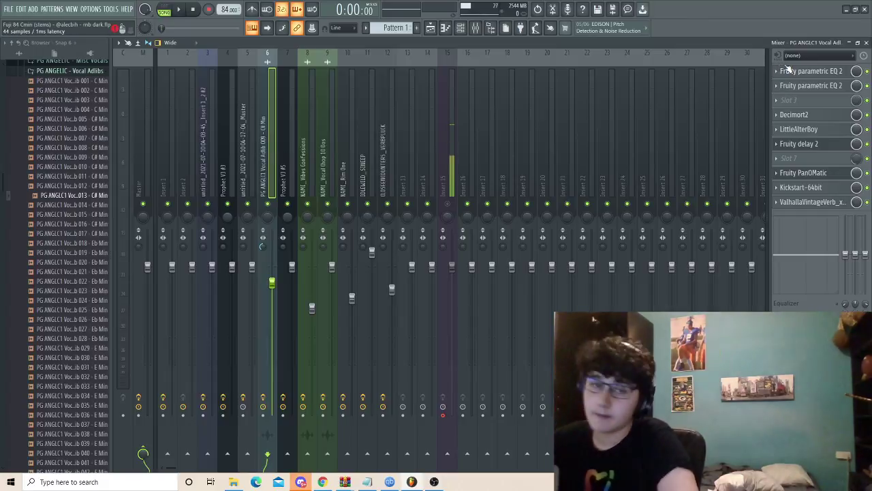
- Cut band 4 of the adlib's first Parametric EQ 2 to about 562 Hz, -7.8 dB
{"action": "left_click", "coordinate": [803, 70]}
{"action": "left_click", "coordinate": [804, 70]}
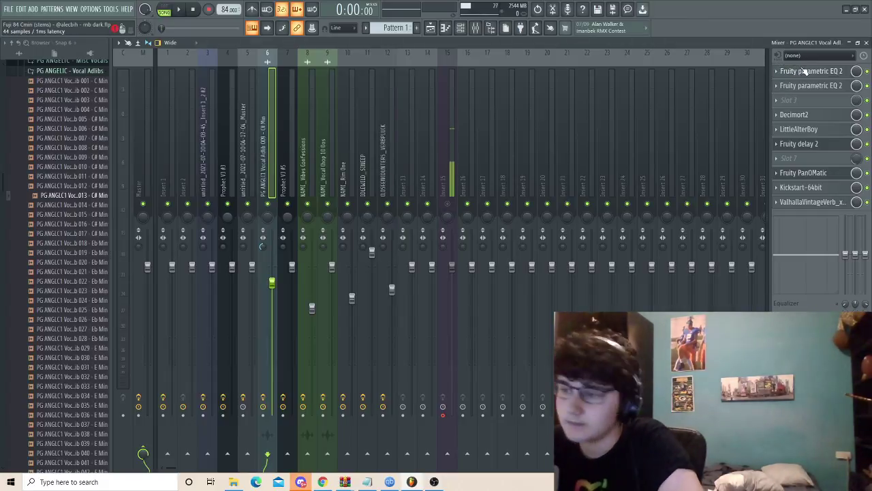
{"action": "left_click", "coordinate": [804, 70]}
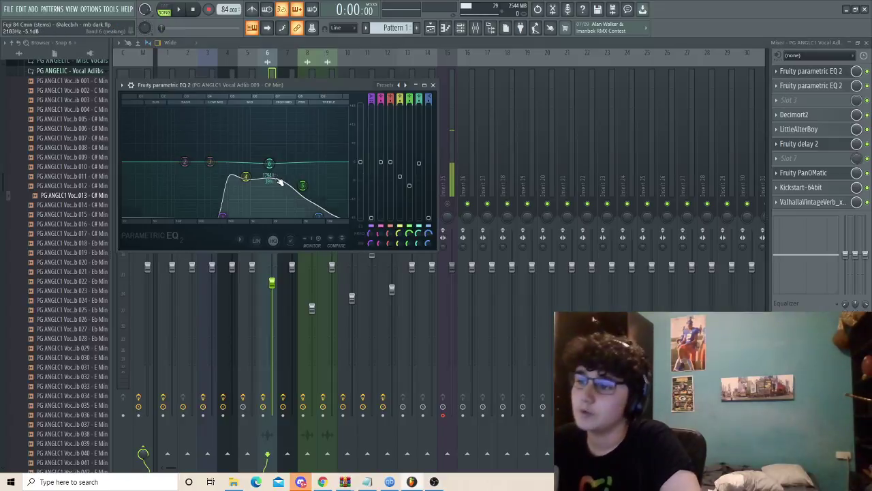
{"action": "left_click_drag", "start_coordinate": [268, 164], "coordinate": [236, 188]}
{"action": "scroll", "coordinate": [244, 179], "scroll_direction": "up", "scroll_amount": 4}
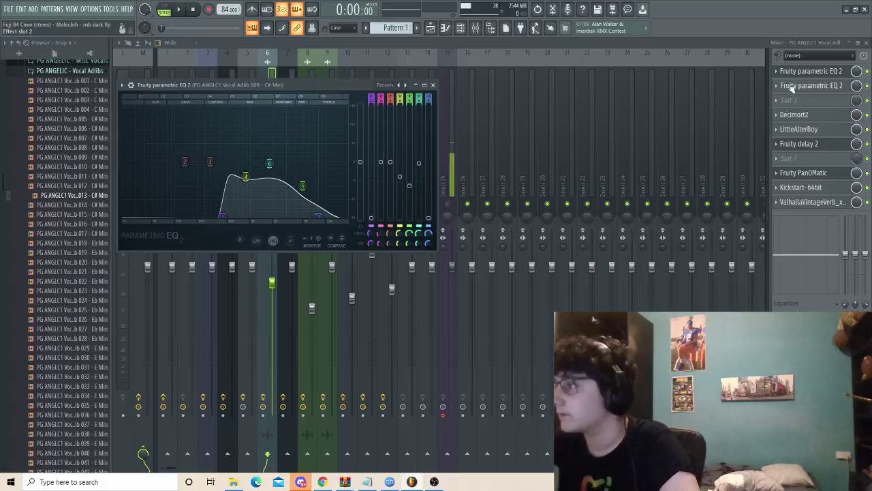
- Check the adlib's second EQ, Decimort2 bit crusher and LittleAlterBoy voice effect
{"action": "left_click", "coordinate": [792, 89]}
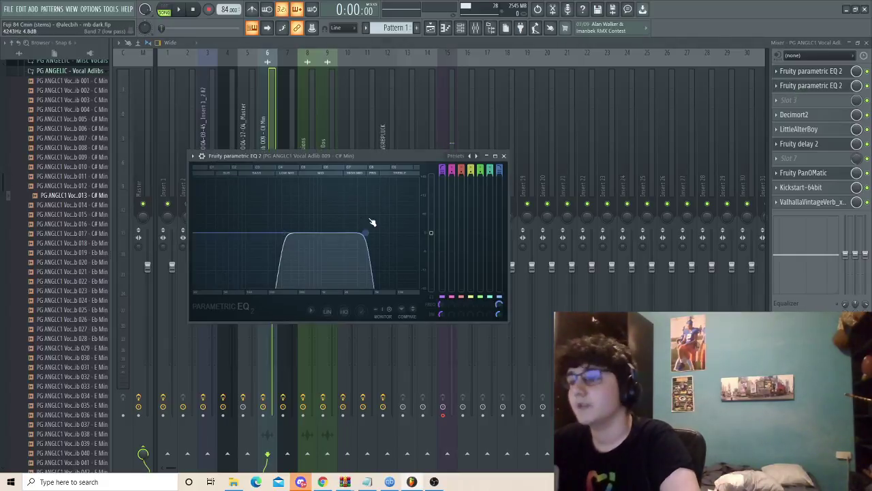
{"action": "left_click", "coordinate": [794, 114]}
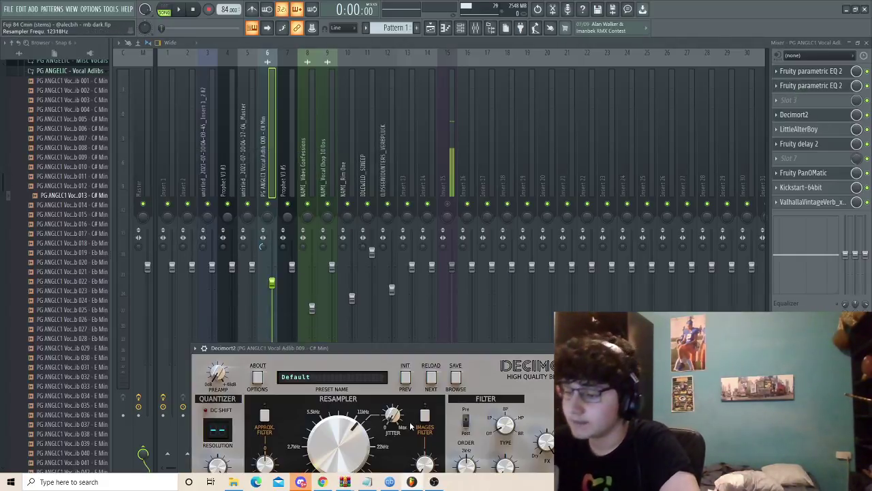
{"action": "left_click_drag", "start_coordinate": [327, 357], "coordinate": [294, 244]}
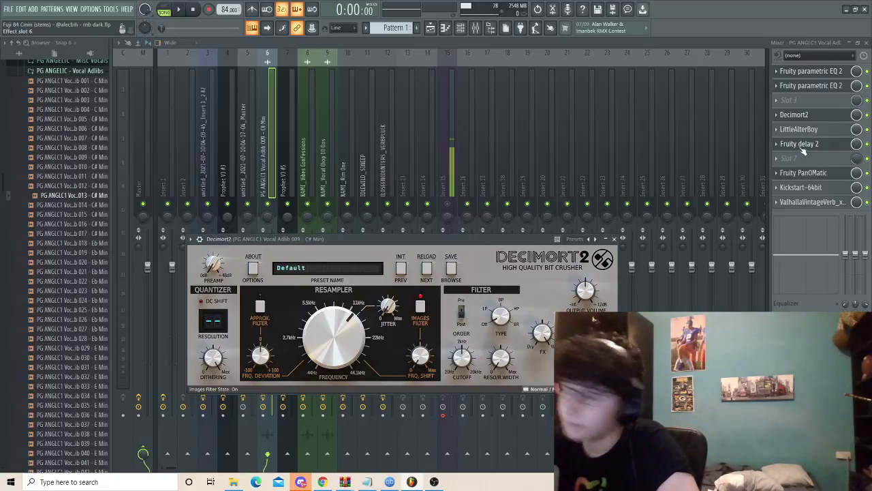
{"action": "left_click", "coordinate": [799, 128]}
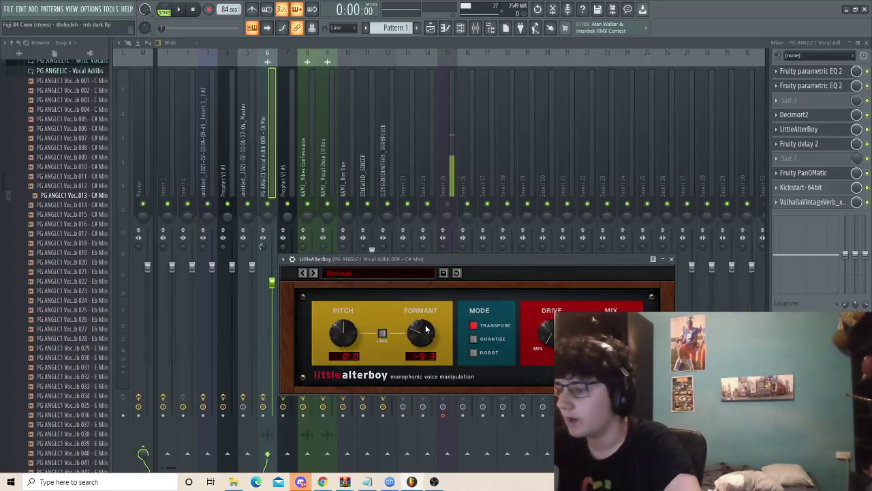
{"action": "left_click_drag", "start_coordinate": [448, 261], "coordinate": [374, 186]}
- Apply the Stereo effect preset to the adlib's delay
{"action": "left_click", "coordinate": [609, 186]}
{"action": "left_click", "coordinate": [799, 143]}
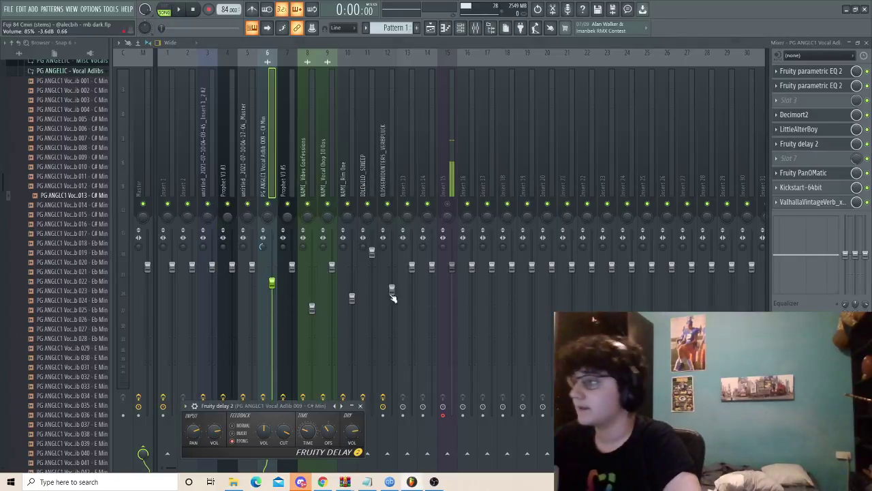
{"action": "left_click_drag", "start_coordinate": [322, 409], "coordinate": [349, 252]}
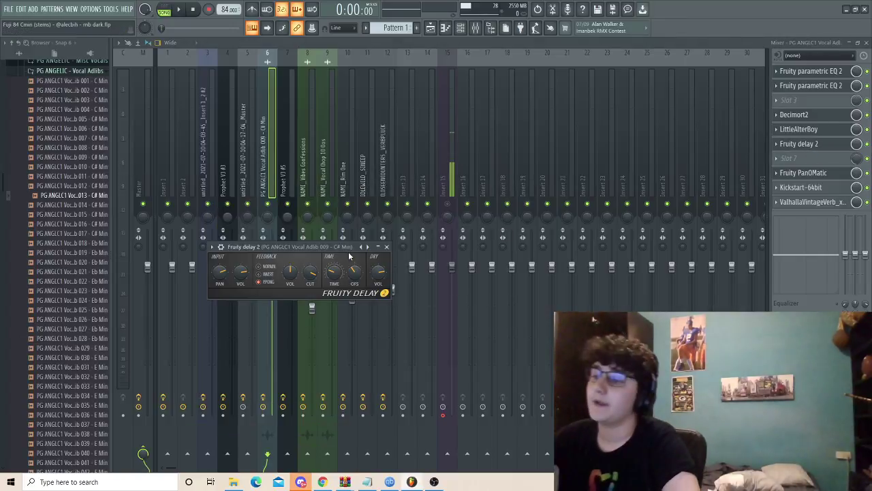
{"action": "left_click", "coordinate": [227, 248]}
{"action": "left_click", "coordinate": [226, 248]}
{"action": "left_click", "coordinate": [213, 247]}
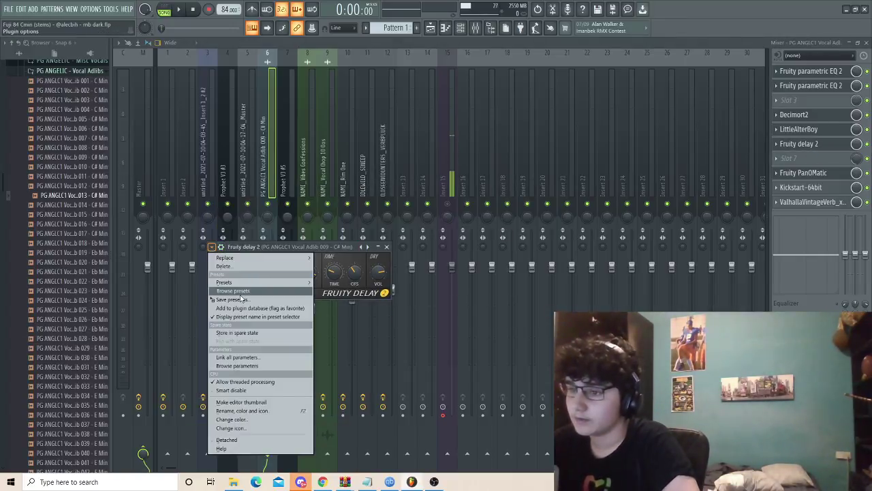
{"action": "mouse_move", "coordinate": [228, 282]}
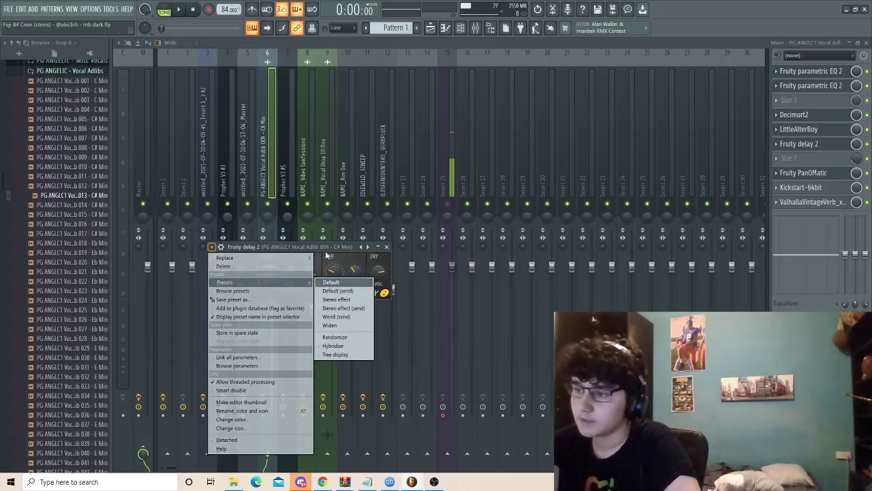
{"action": "left_click", "coordinate": [343, 300]}
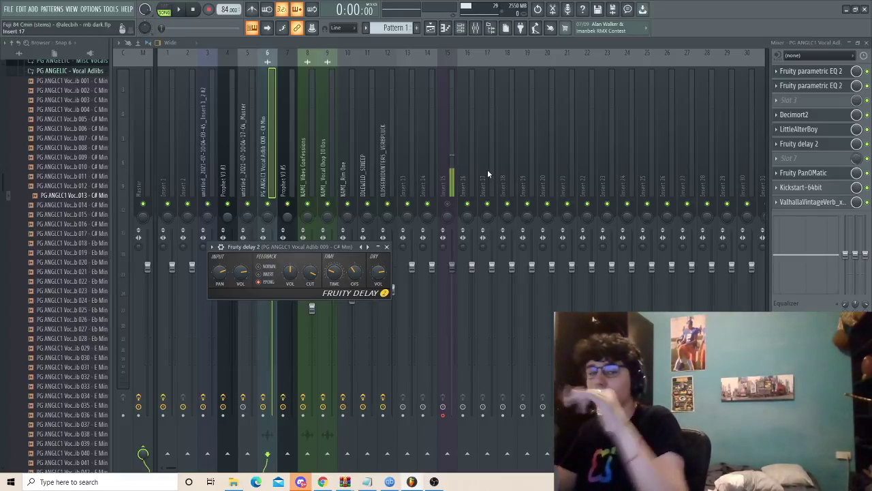
- Check the auto-panner, Kickstart and ValhallaVintageVerb, then play the arrangement to hear the adlib chain
{"action": "left_click", "coordinate": [799, 144]}
{"action": "left_click", "coordinate": [804, 172]}
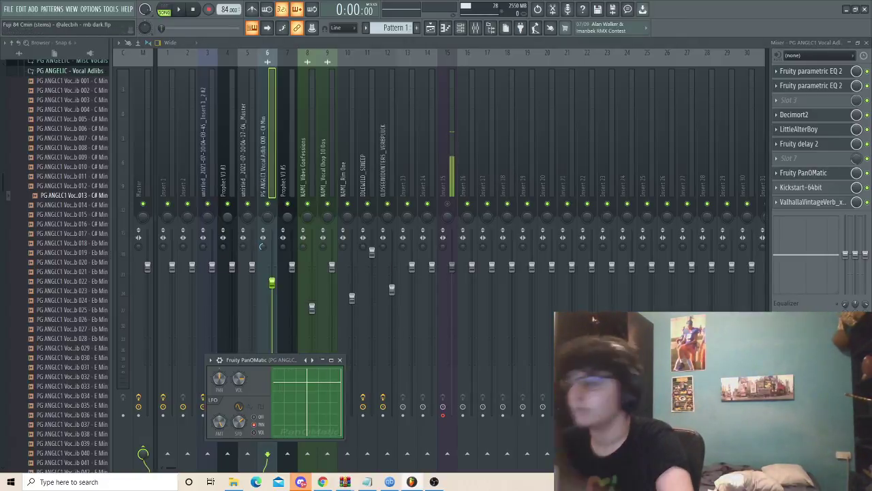
{"action": "left_click", "coordinate": [800, 187]}
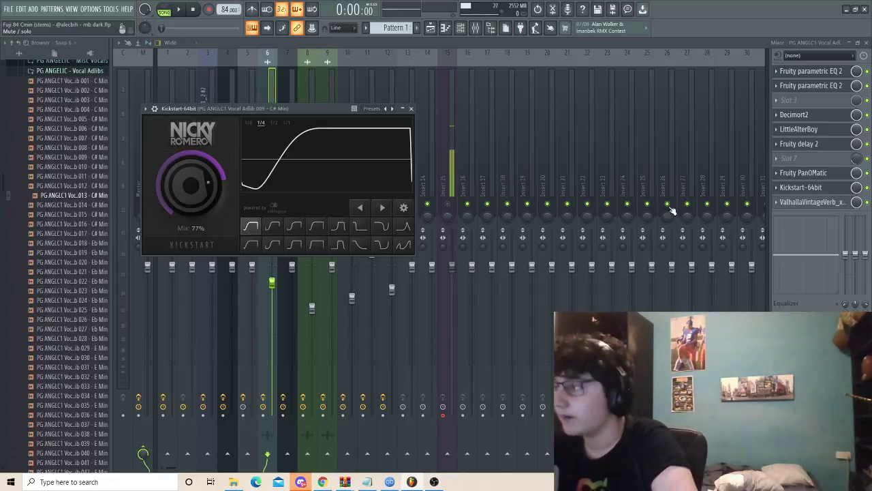
{"action": "left_click", "coordinate": [808, 202]}
{"action": "left_click_drag", "start_coordinate": [338, 170], "coordinate": [356, 418]}
{"action": "left_click", "coordinate": [266, 155]}
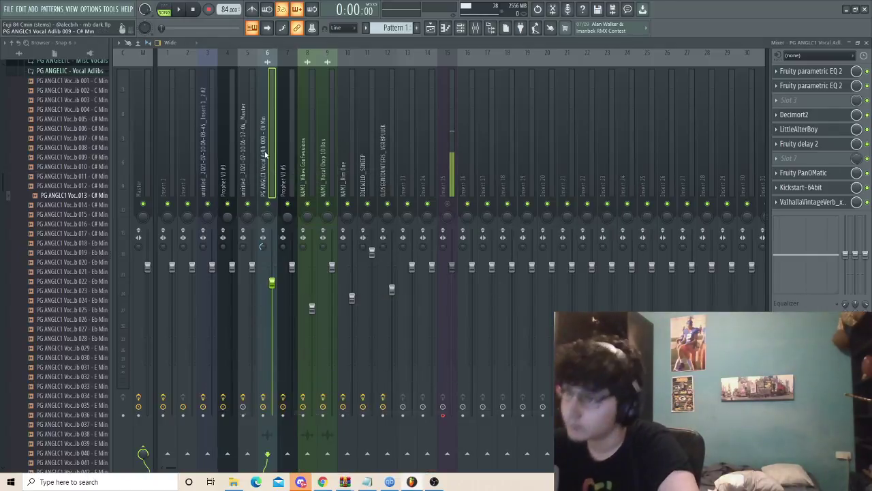
{"action": "key", "text": "space"}
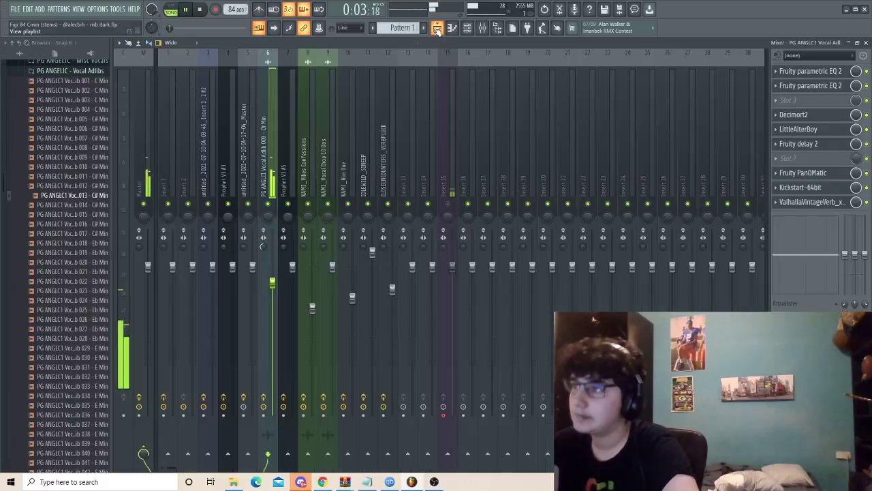
- Switch between playlist and mixer, audition the mix twice, and finish on the playlist
{"action": "left_click", "coordinate": [443, 28]}
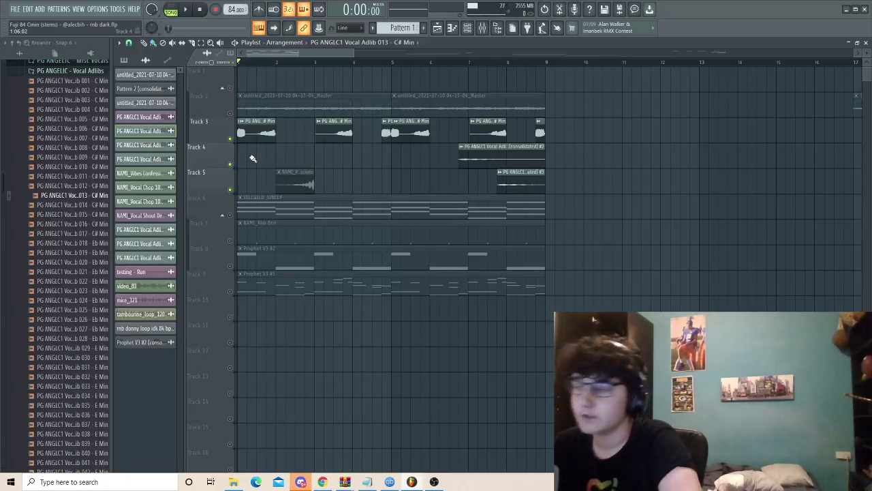
{"action": "key", "text": "F9"}
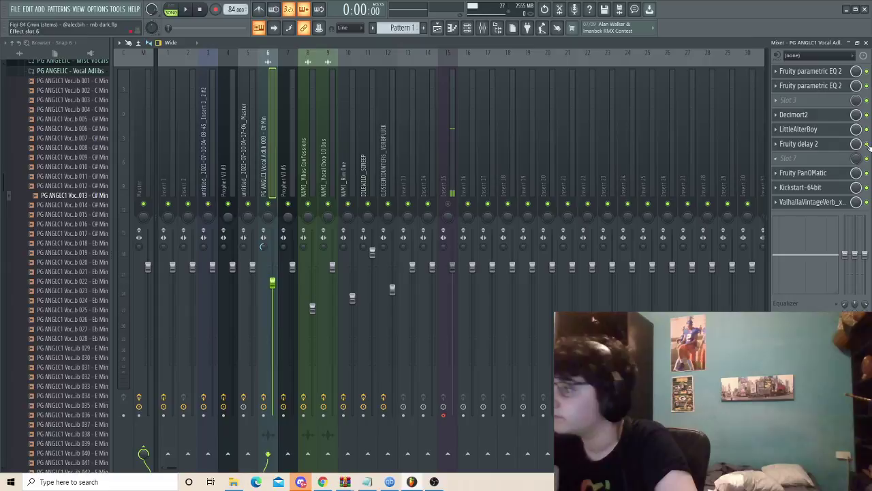
{"action": "key", "text": "space"}
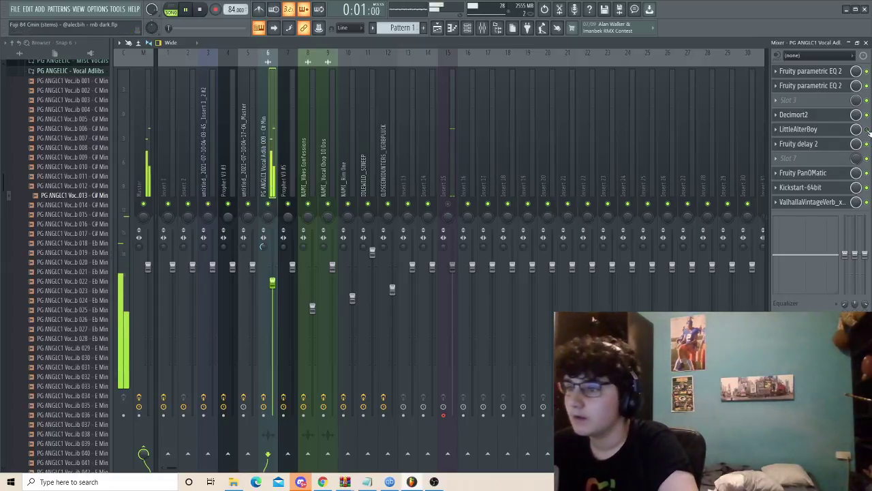
{"action": "key", "text": "space"}
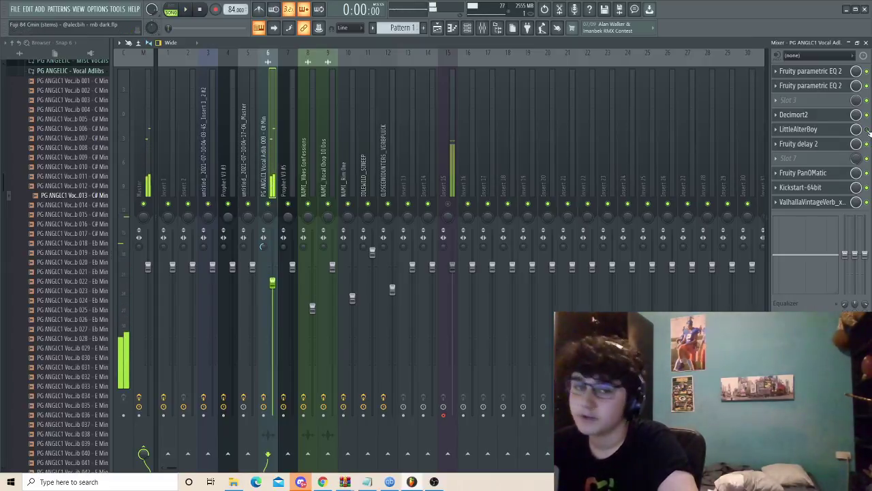
{"action": "key", "text": "space"}
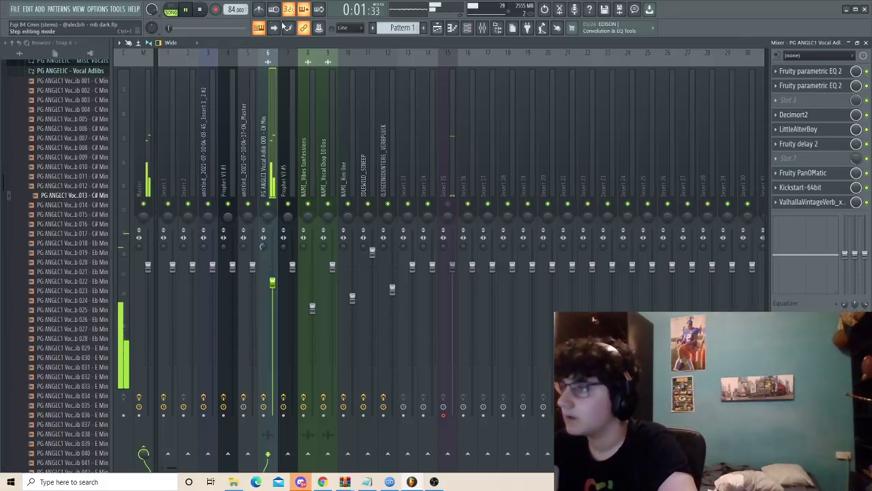
{"action": "key", "text": "space"}
{"action": "key", "text": "F5"}
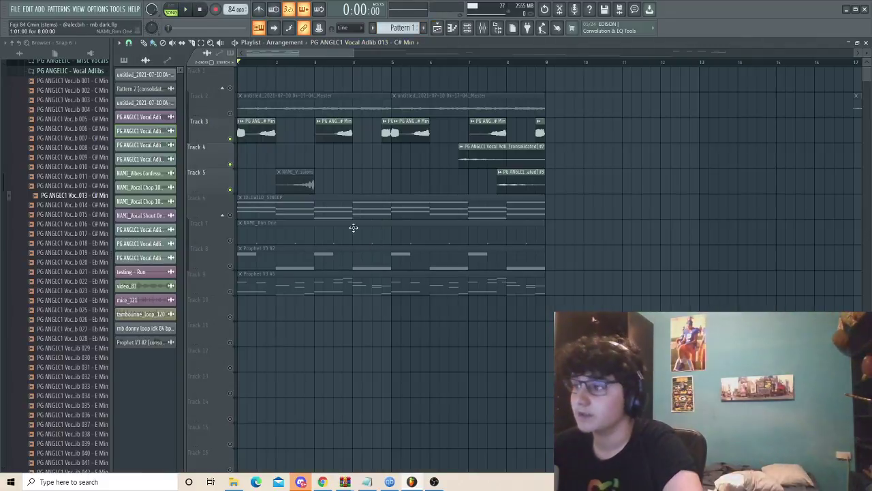
- Solo Track 5's NAMI_Vibes Confessions clip, audition it from bar 2, then bring up the mixer
{"action": "scroll", "coordinate": [263, 194], "scroll_direction": "up", "scroll_amount": 3}
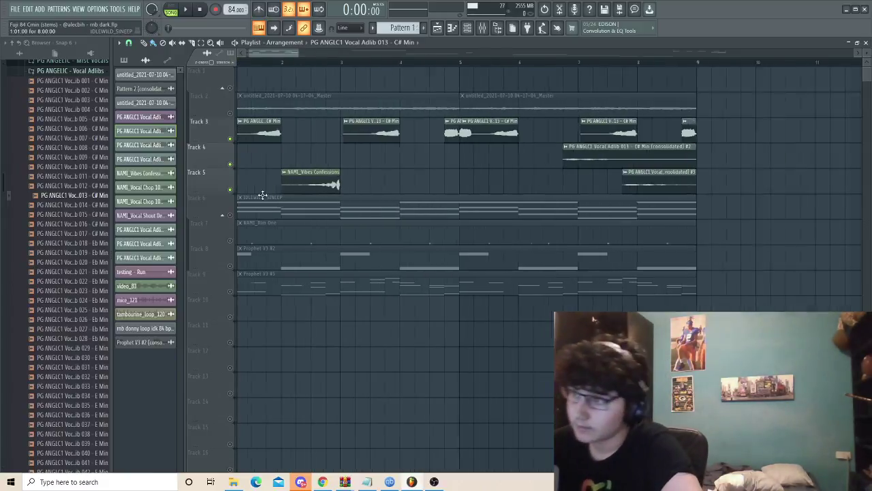
{"action": "right_click", "coordinate": [231, 191]}
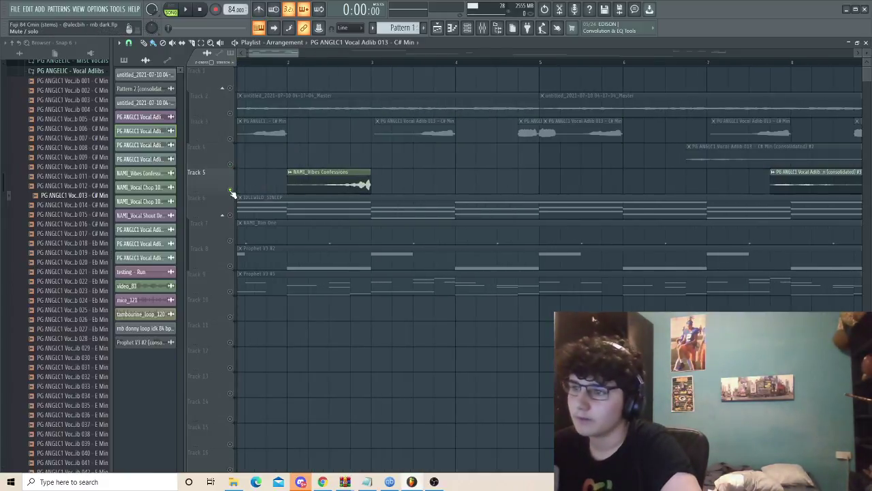
{"action": "left_click", "coordinate": [289, 63]}
{"action": "key", "text": "space"}
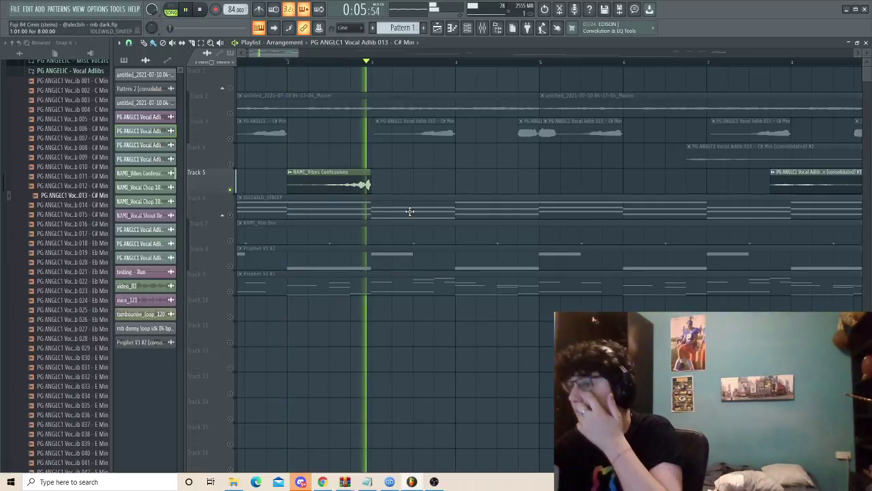
{"action": "left_click", "coordinate": [201, 8]}
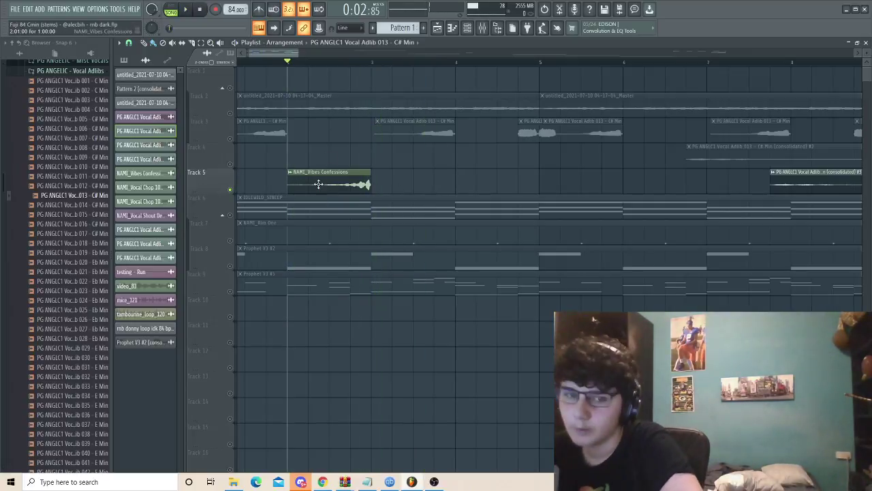
{"action": "key", "text": "space"}
{"action": "key", "text": "space"}
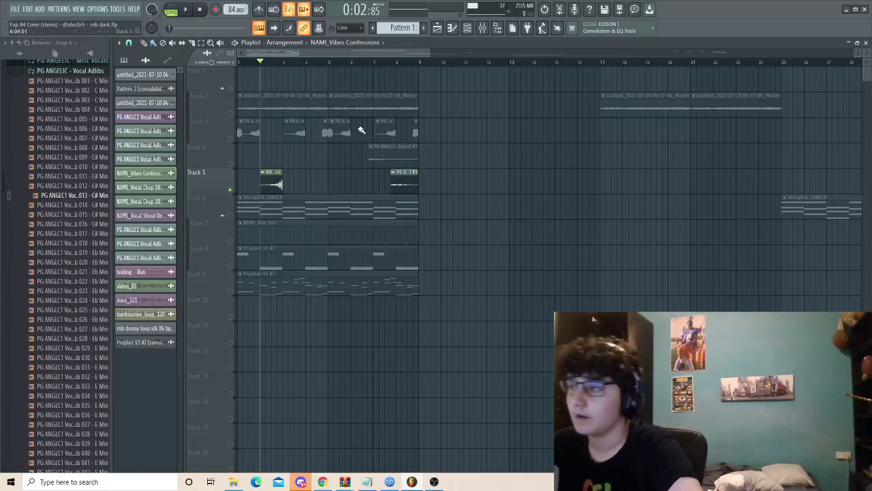
{"action": "key", "text": "F9"}
- Check insert 8's Fruity Delay 2, Parametric EQ 2 and ValhallaVintageVerb, then return to the playlist
{"action": "left_click", "coordinate": [313, 163]}
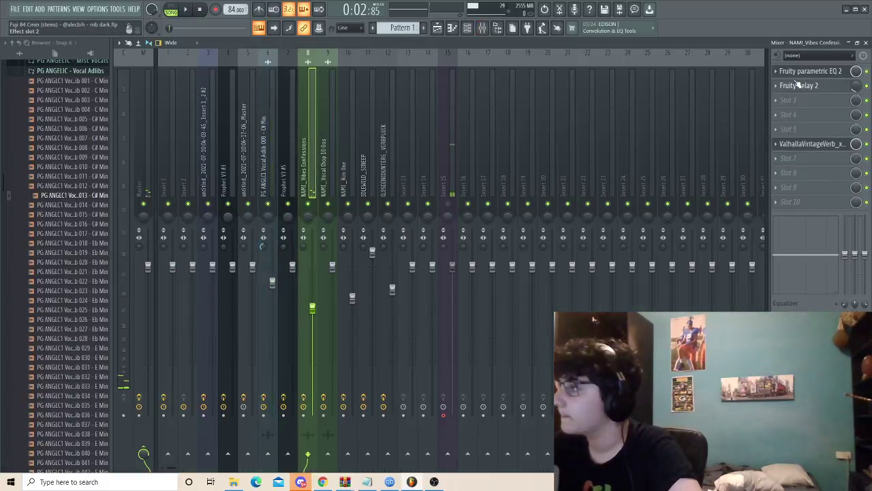
{"action": "left_click", "coordinate": [798, 86]}
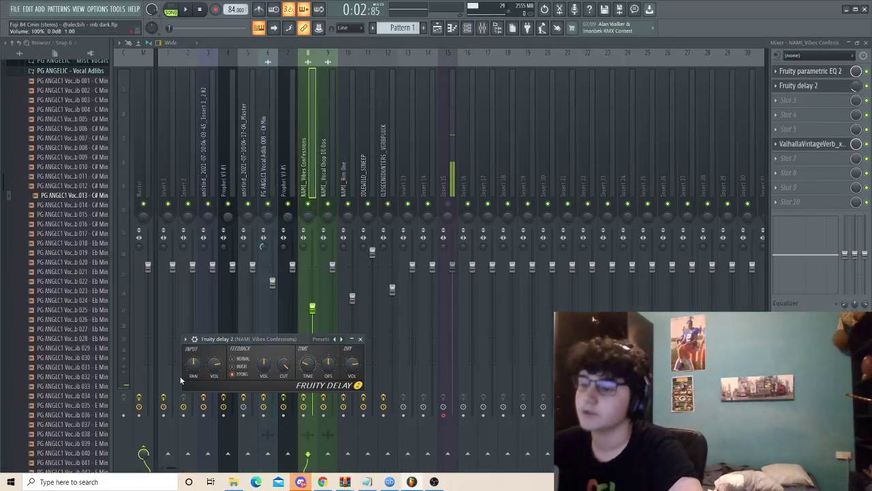
{"action": "left_click", "coordinate": [811, 71]}
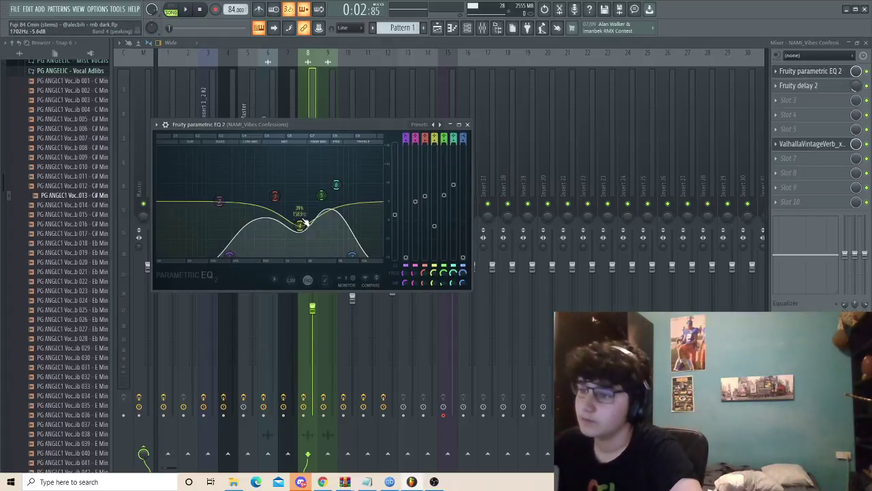
{"action": "left_click", "coordinate": [784, 147]}
{"action": "key", "text": "F5"}
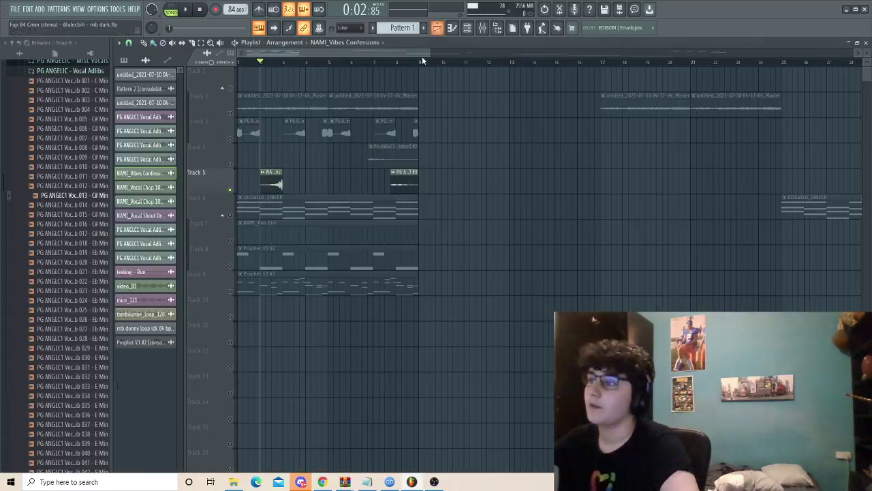
{"action": "left_click", "coordinate": [237, 166]}
{"action": "scroll", "coordinate": [362, 64], "scroll_direction": "up", "scroll_amount": 3}
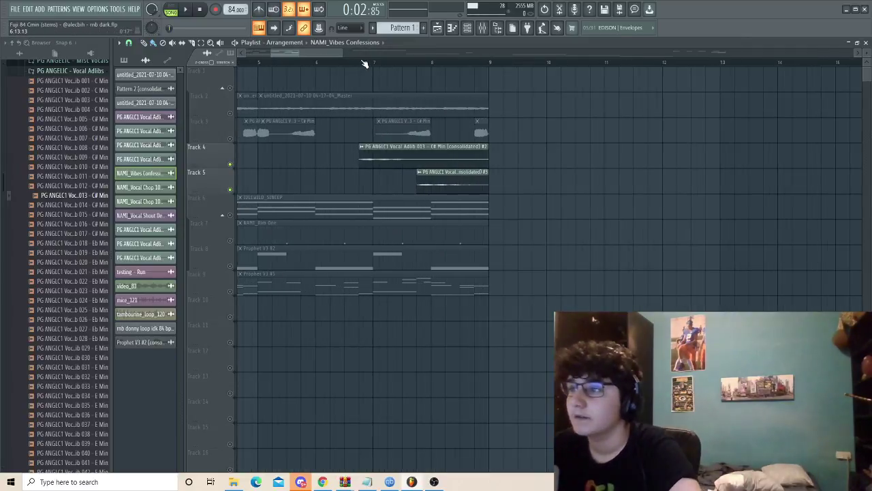
{"action": "left_click_drag", "start_coordinate": [345, 65], "coordinate": [332, 68]}
{"action": "key", "text": "space"}
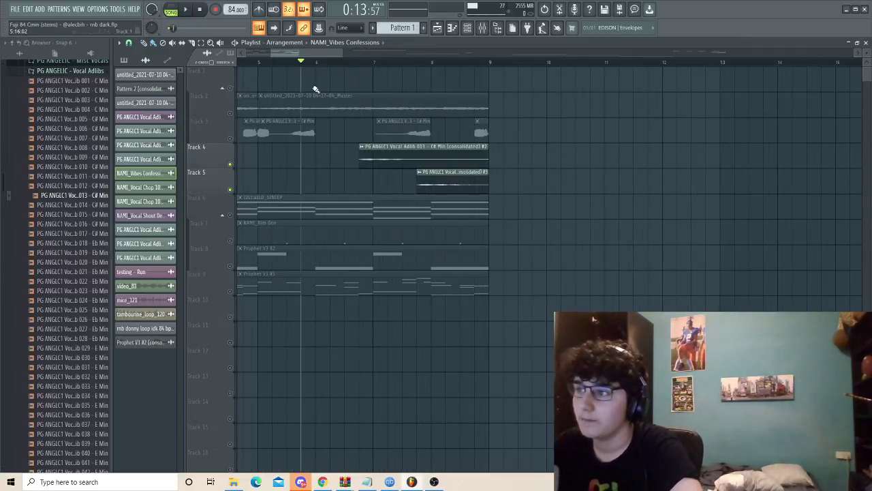
{"action": "left_click_drag", "start_coordinate": [425, 118], "coordinate": [307, 146]}
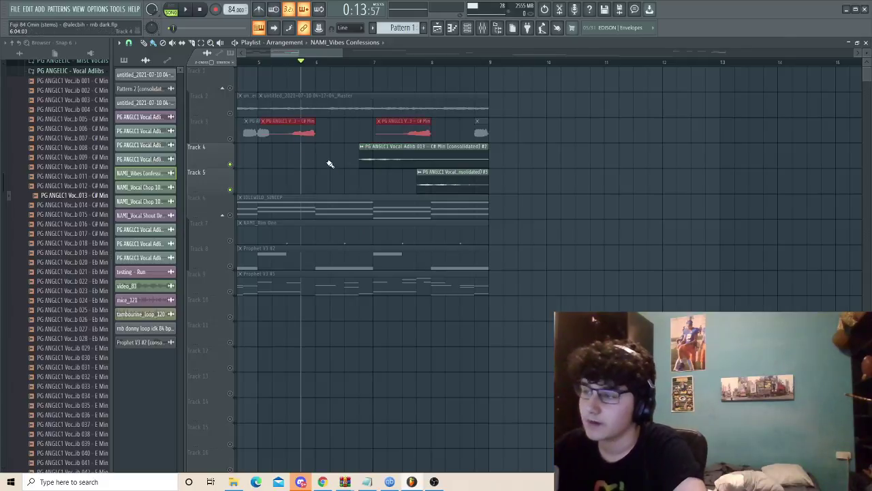
{"action": "left_click", "coordinate": [316, 65]}
{"action": "key", "text": "space"}
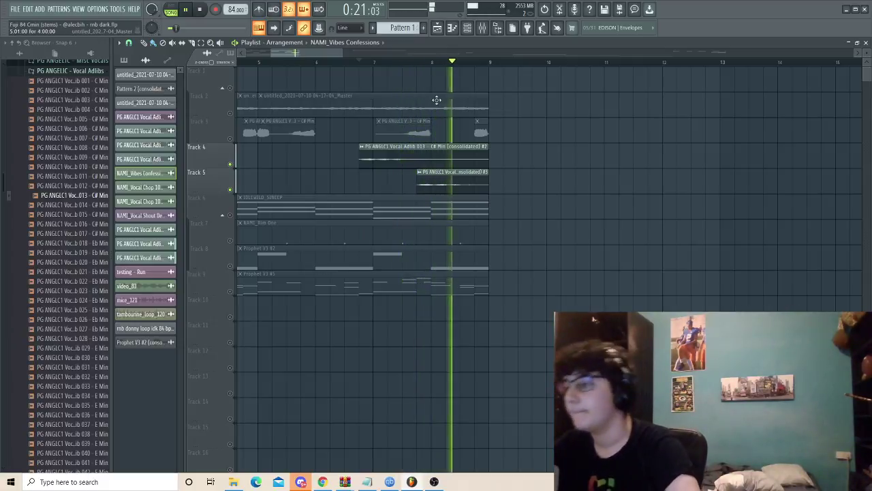
{"action": "key", "text": "space"}
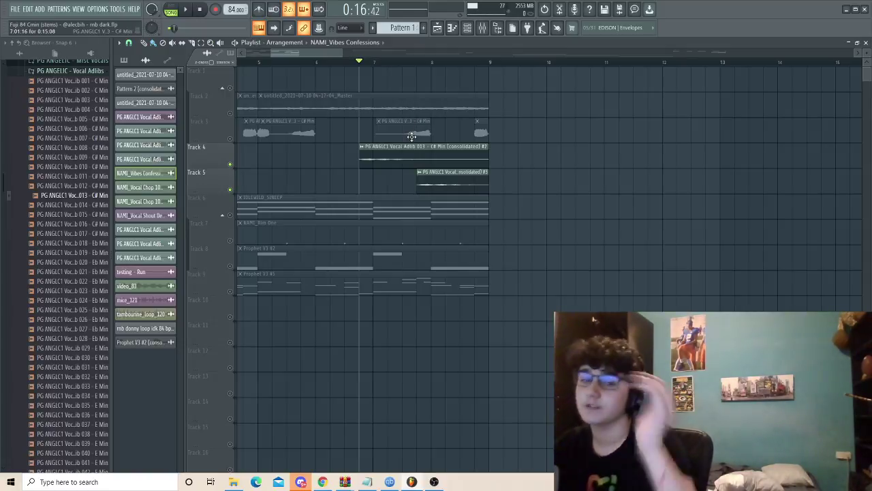
{"action": "scroll", "coordinate": [500, 191], "scroll_direction": "down", "scroll_amount": 5}
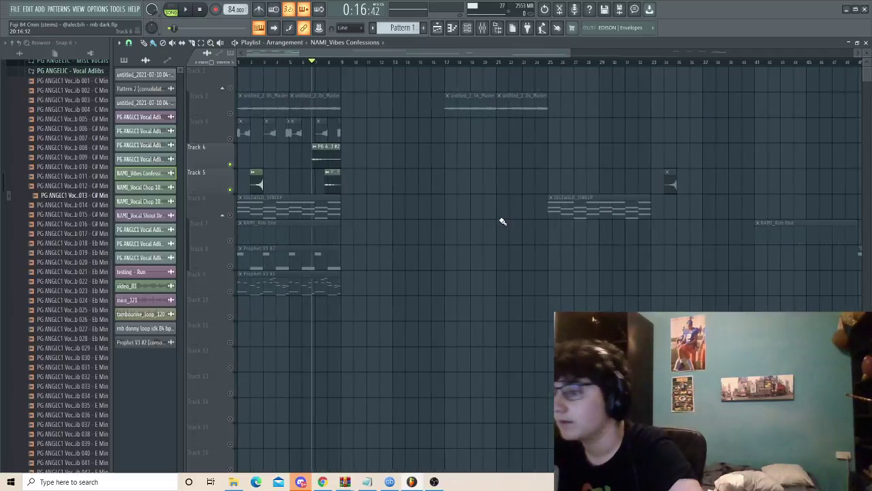
{"action": "scroll", "coordinate": [221, 228], "scroll_direction": "up", "scroll_amount": 5}
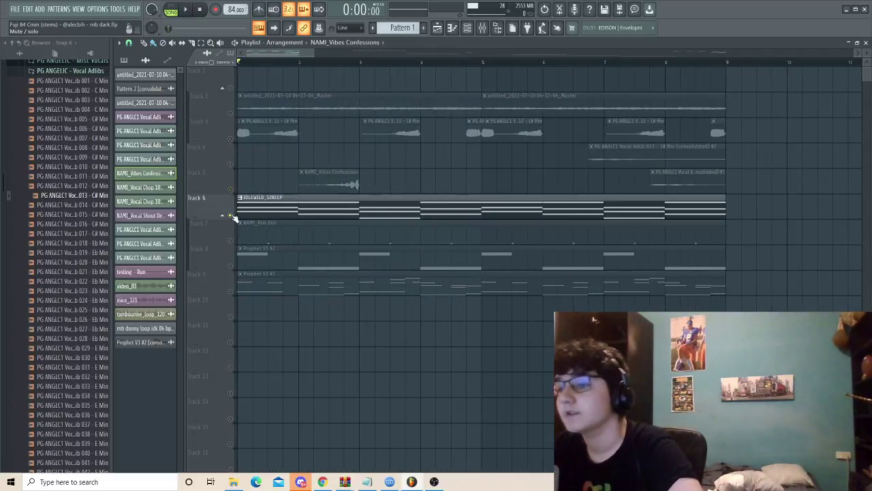
- Open the IDLEWILD_SINEEP chord pattern's notes, then select and deselect all of them
{"action": "double_click", "coordinate": [235, 204]}
{"action": "scroll", "coordinate": [297, 139], "scroll_direction": "down", "scroll_amount": 3}
{"action": "scroll", "coordinate": [298, 138], "scroll_direction": "up", "scroll_amount": 3}
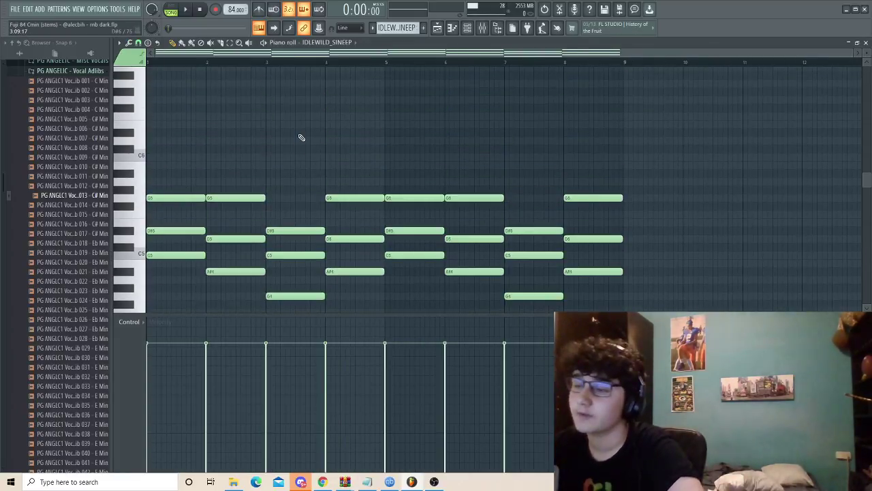
{"action": "scroll", "coordinate": [300, 136], "scroll_direction": "down", "scroll_amount": 3}
{"action": "key", "text": "ctrl+a"}
{"action": "left_click", "coordinate": [242, 132]}
{"action": "scroll", "coordinate": [241, 132], "scroll_direction": "up", "scroll_amount": 2}
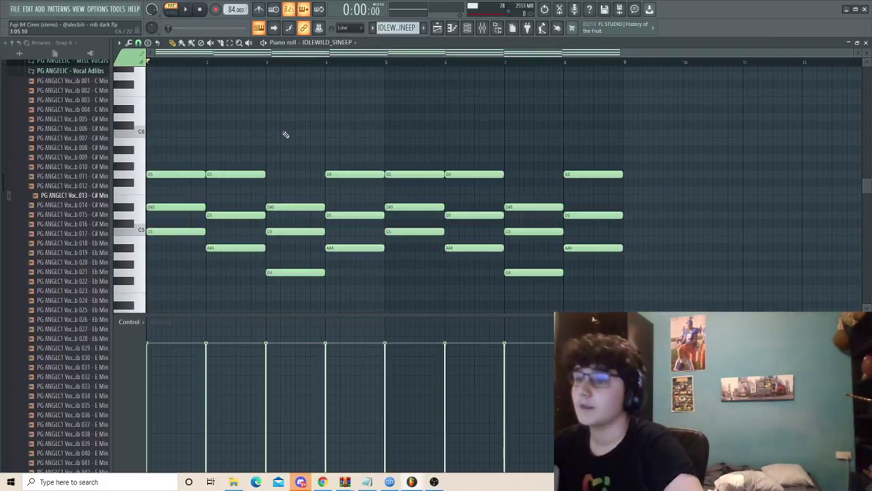
- Play the chord pattern through once, then bring up the Mixer with F9
{"action": "key", "text": "space"}
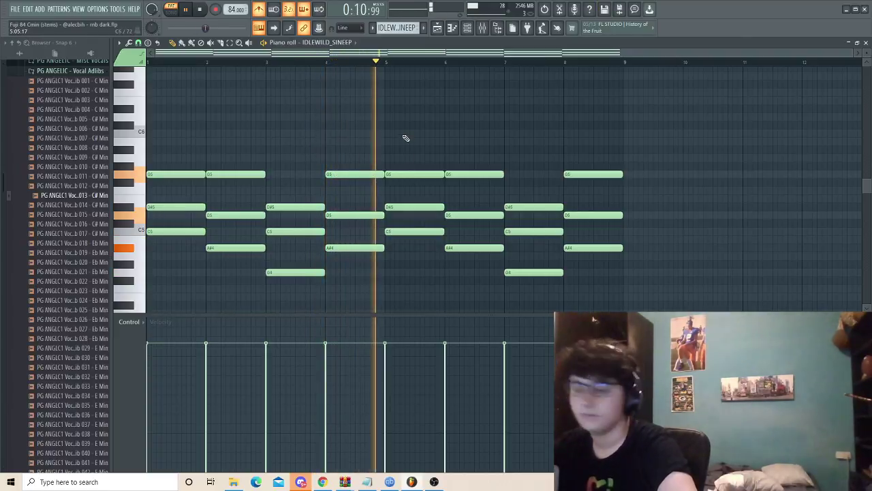
{"action": "key", "text": "space"}
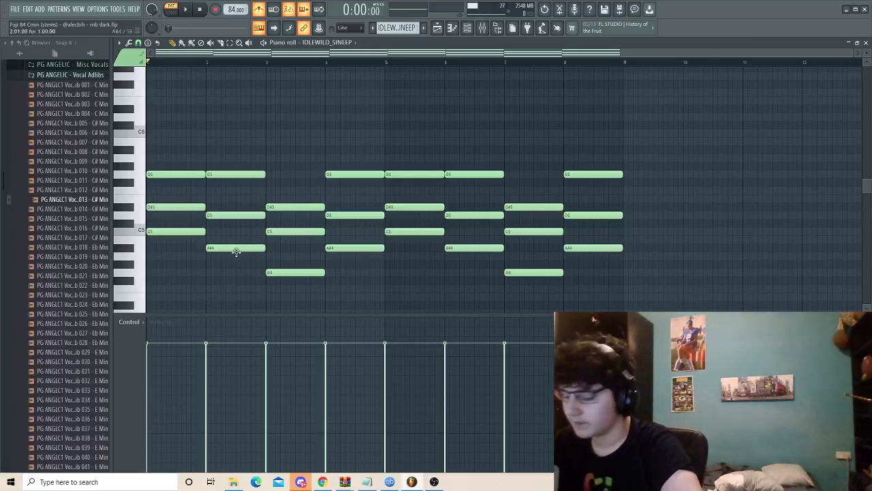
{"action": "key", "text": "F9"}
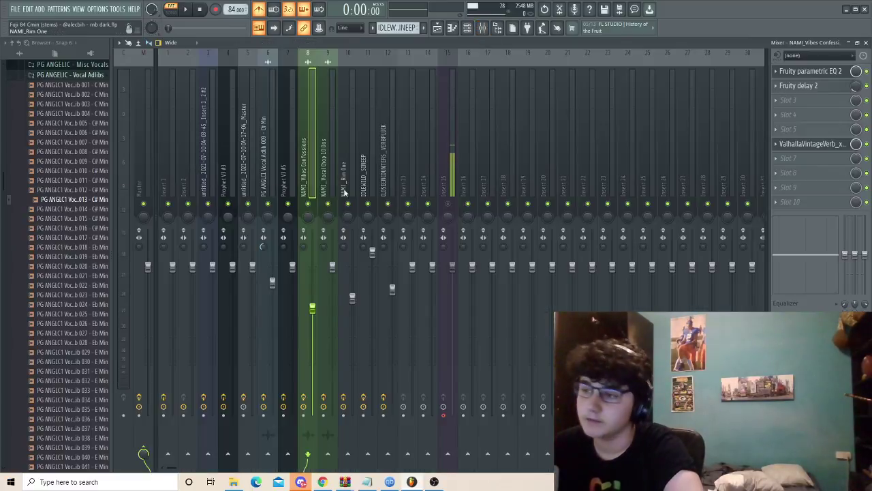
- Briefly audition the mix, then select the IDLEWILD_SINEEP insert and inspect its parametric EQ
{"action": "key", "text": "space"}
{"action": "key", "text": "space"}
{"action": "left_click", "coordinate": [353, 150]}
{"action": "left_click", "coordinate": [373, 150]}
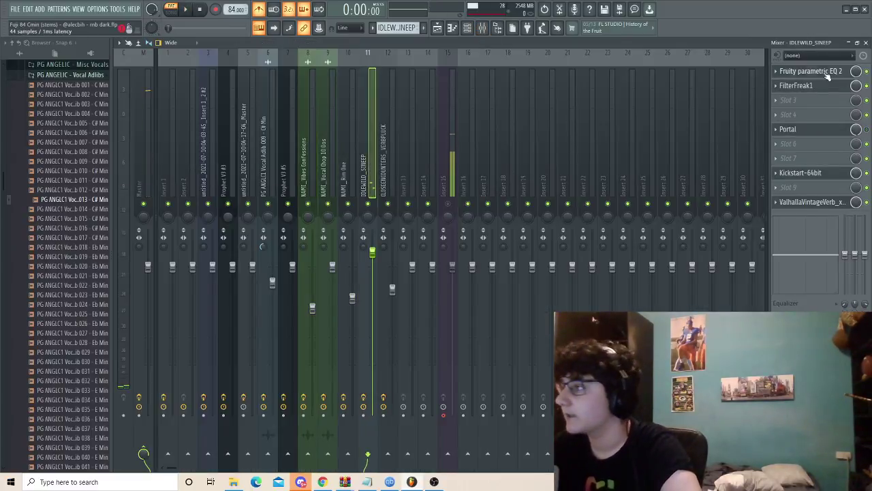
{"action": "left_click", "coordinate": [826, 72]}
{"action": "left_click", "coordinate": [827, 74]}
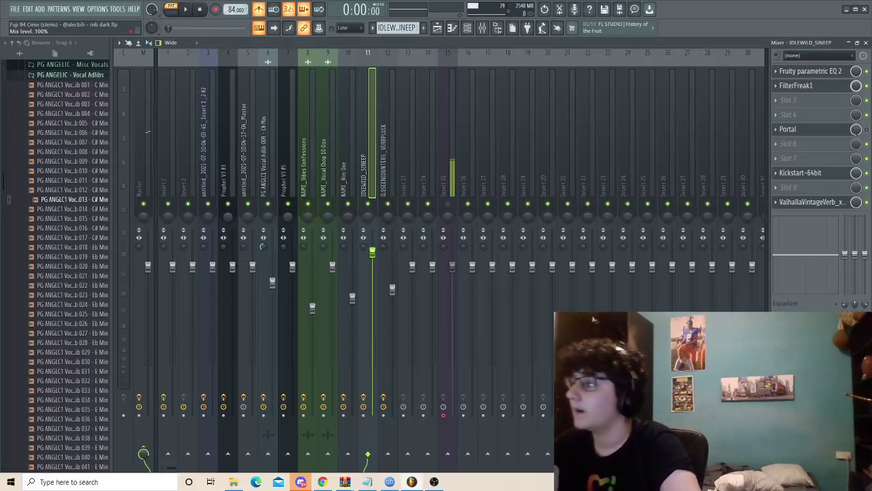
- Inspect the chord insert's FilterFreak, Kickstart and ValhallaVintageVerb effects, then play the song briefly
{"action": "left_click", "coordinate": [832, 87]}
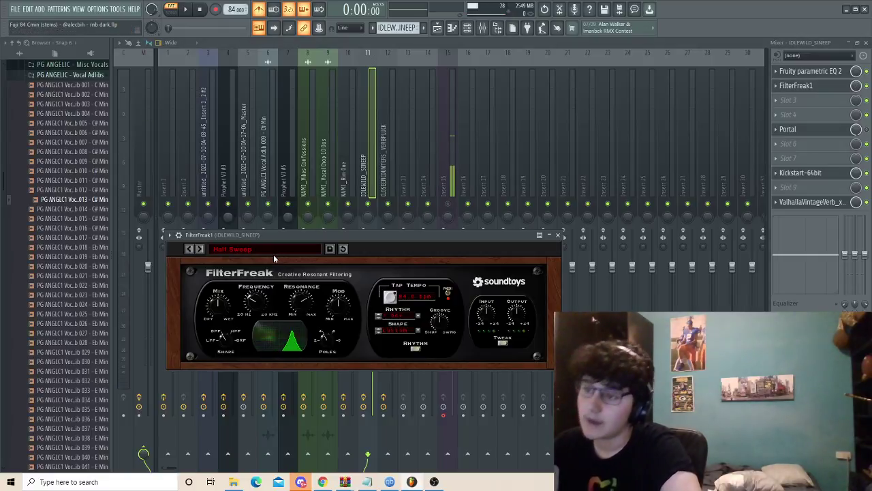
{"action": "left_click", "coordinate": [794, 176]}
{"action": "left_click", "coordinate": [777, 202]}
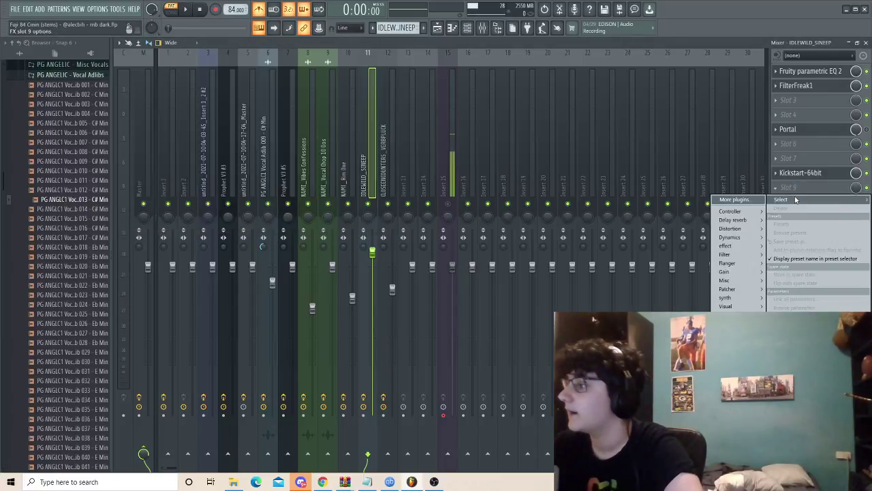
{"action": "key", "text": "Escape"}
{"action": "left_click", "coordinate": [794, 202]}
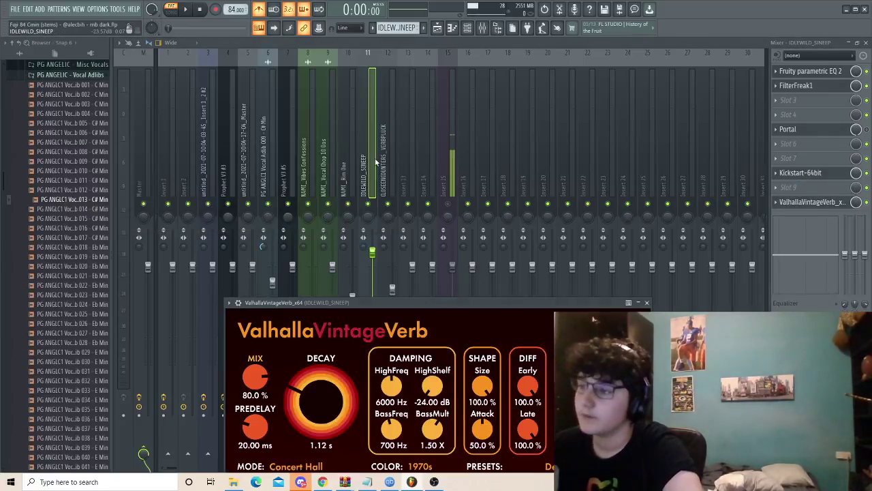
{"action": "key", "text": "Escape"}
{"action": "key", "text": "space"}
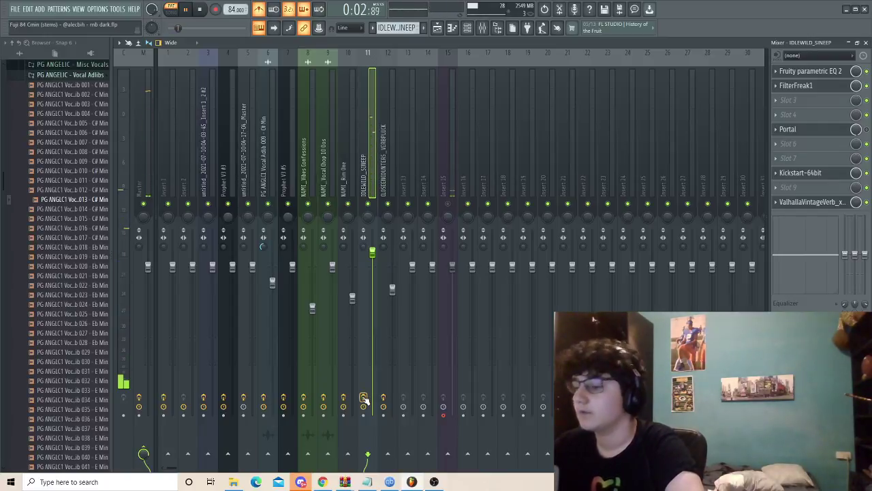
{"action": "left_click", "coordinate": [200, 9]}
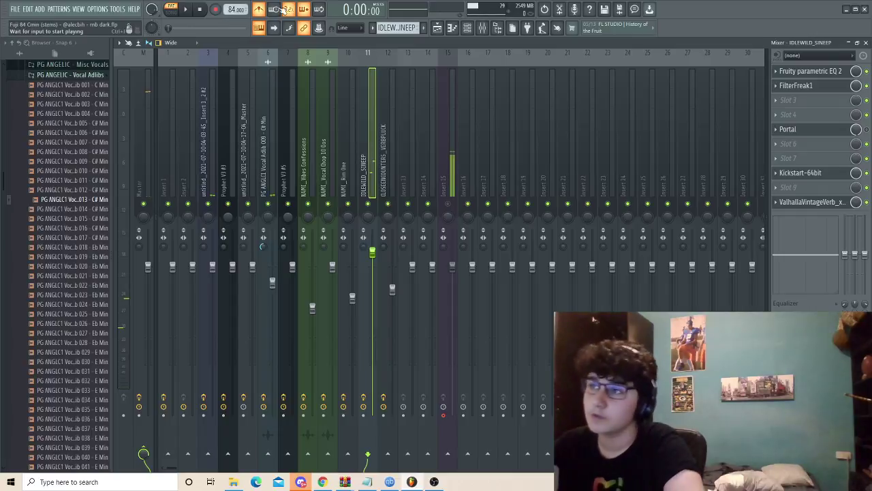
{"action": "left_click", "coordinate": [438, 27]}
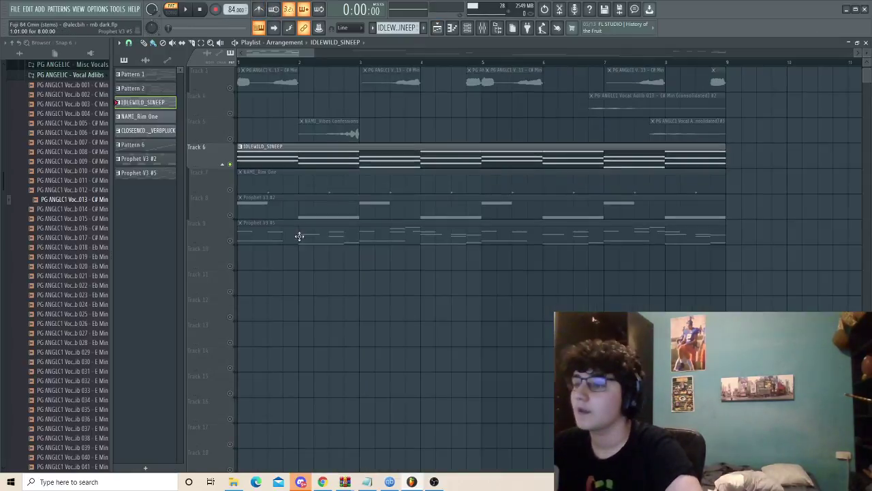
{"action": "double_click", "coordinate": [245, 186]}
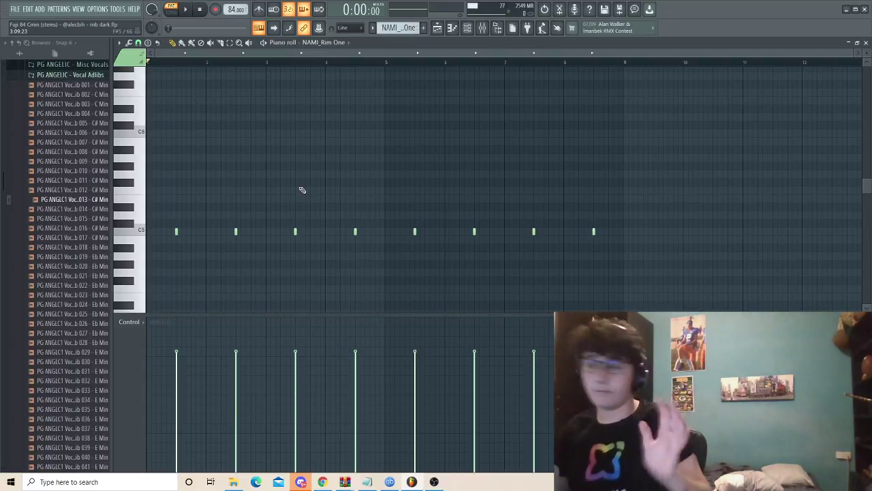
{"action": "key", "text": "space"}
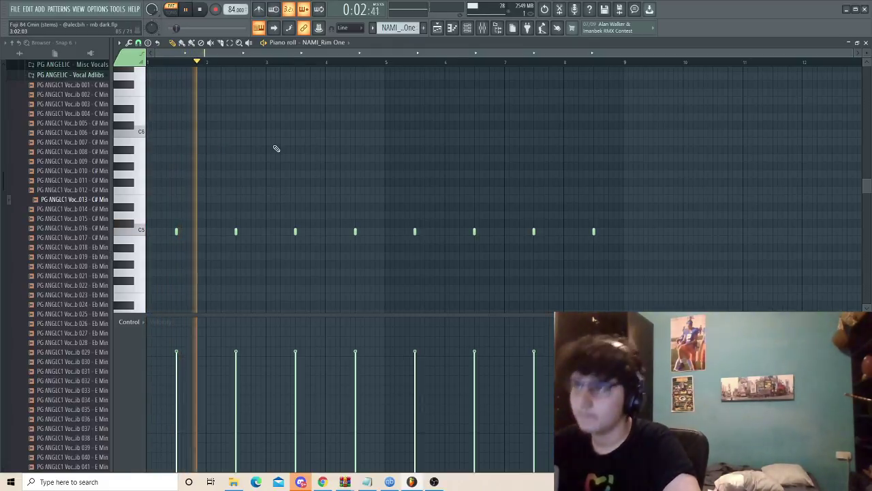
{"action": "key", "text": "space"}
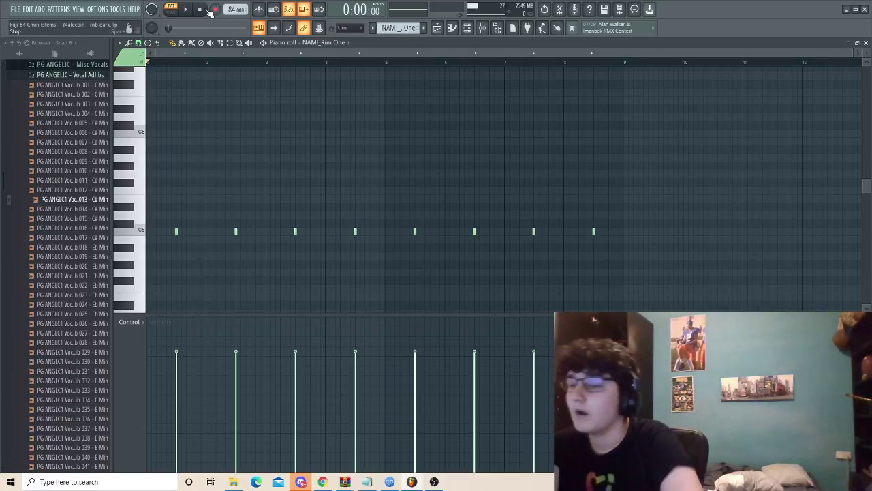
{"action": "left_click", "coordinate": [438, 27]}
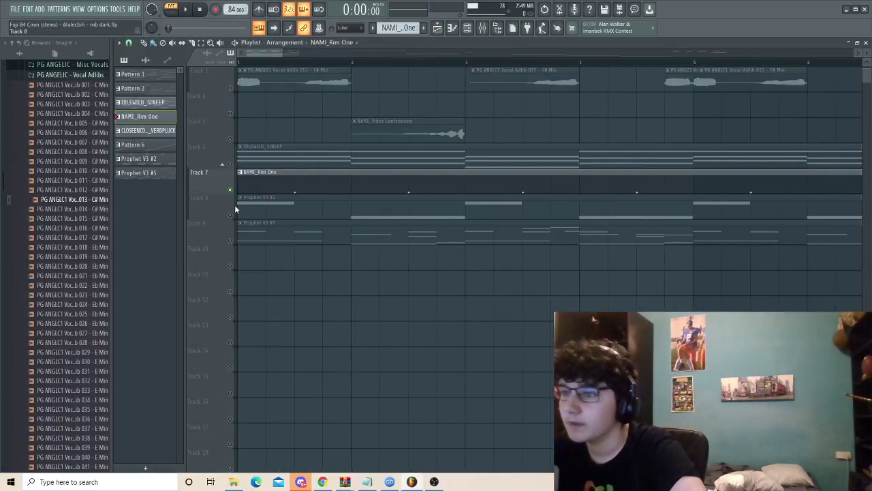
{"action": "key", "text": "F6"}
{"action": "key", "text": "space"}
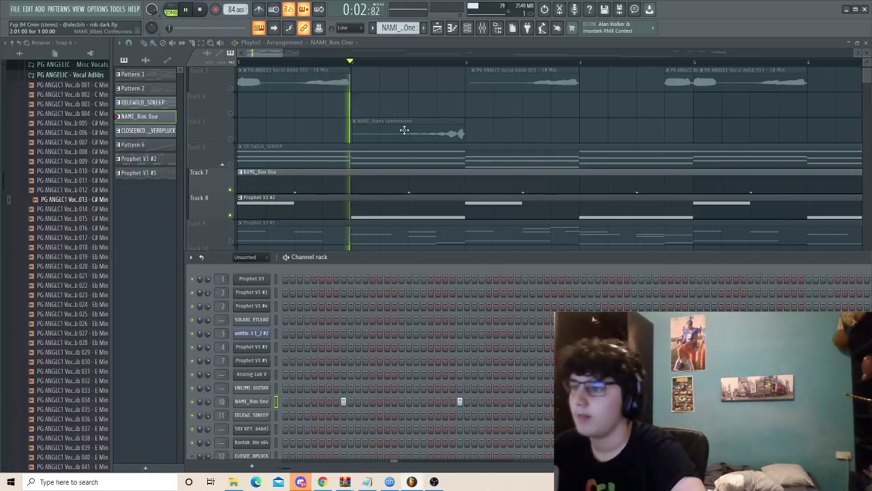
{"action": "key", "text": "F6"}
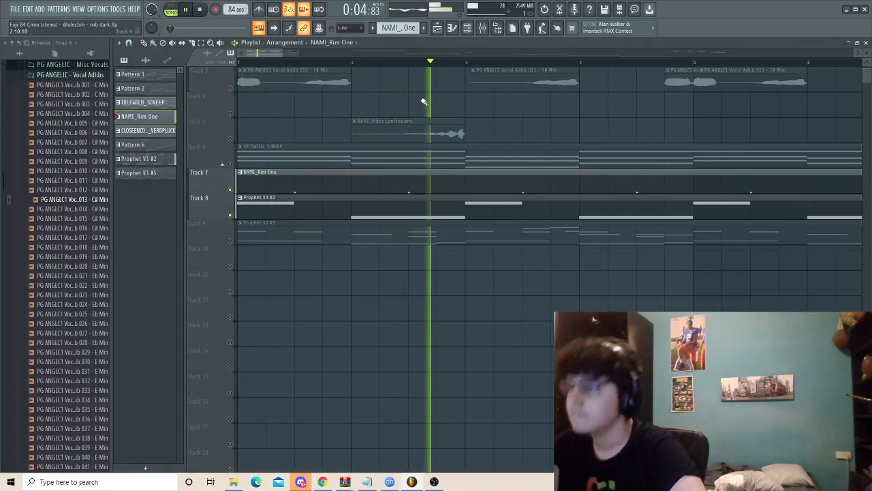
{"action": "key", "text": "space"}
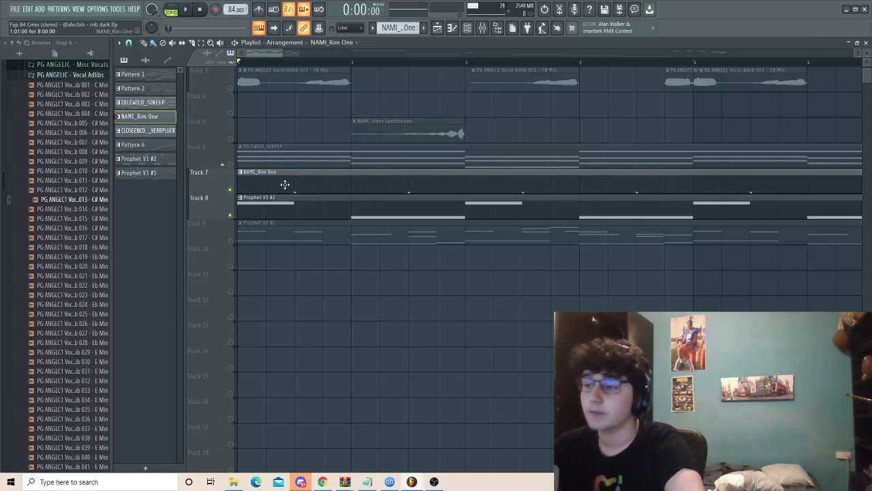
{"action": "scroll", "coordinate": [288, 205], "scroll_direction": "down", "scroll_amount": 3, "text": "ctrl"}
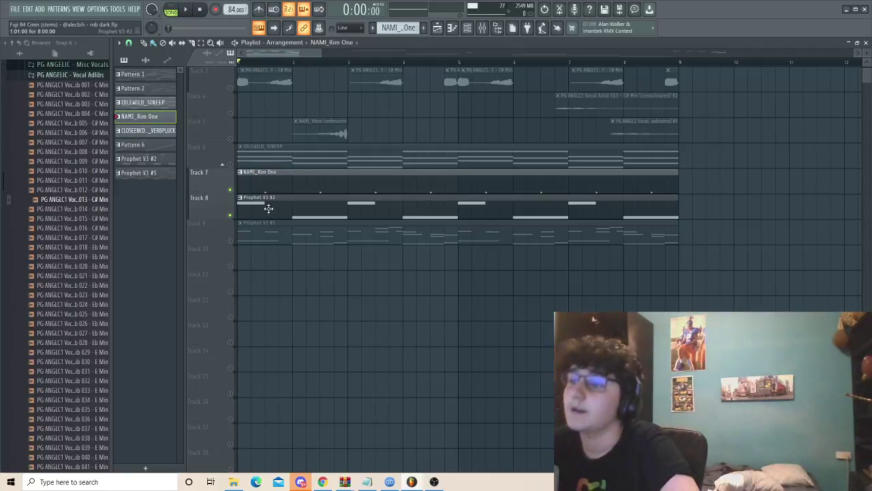
- Open the Prophet V3 #2 pattern's notes and check its synth settings from the channel list
{"action": "double_click", "coordinate": [320, 203]}
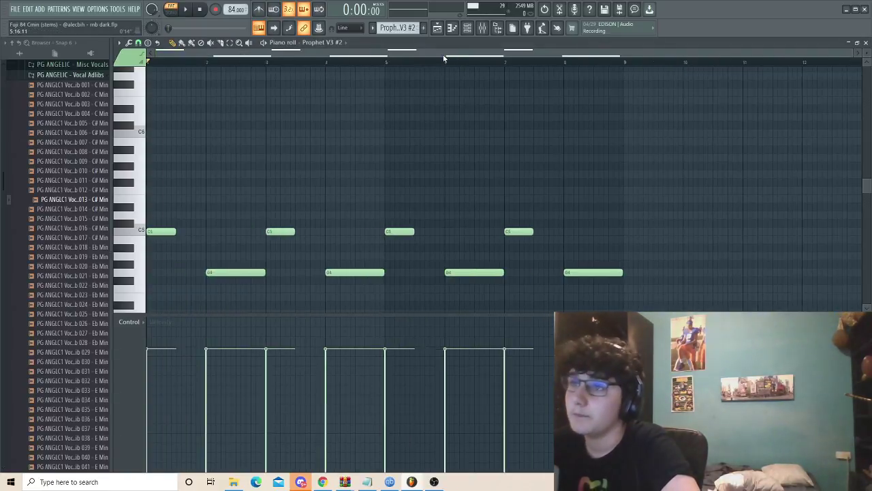
{"action": "key", "text": "F6"}
{"action": "left_click", "coordinate": [251, 292]}
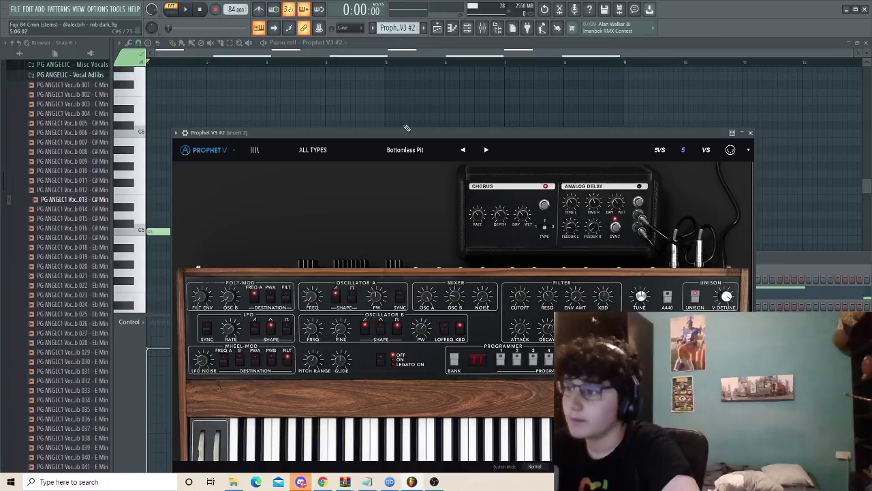
{"action": "key", "text": "F7"}
- Select and deselect the Prophet V3 #2 notes, play the pattern, then return to the Playlist
{"action": "scroll", "coordinate": [232, 95], "scroll_direction": "down", "scroll_amount": 2}
{"action": "left_click_drag", "start_coordinate": [615, 250], "coordinate": [259, 97]}
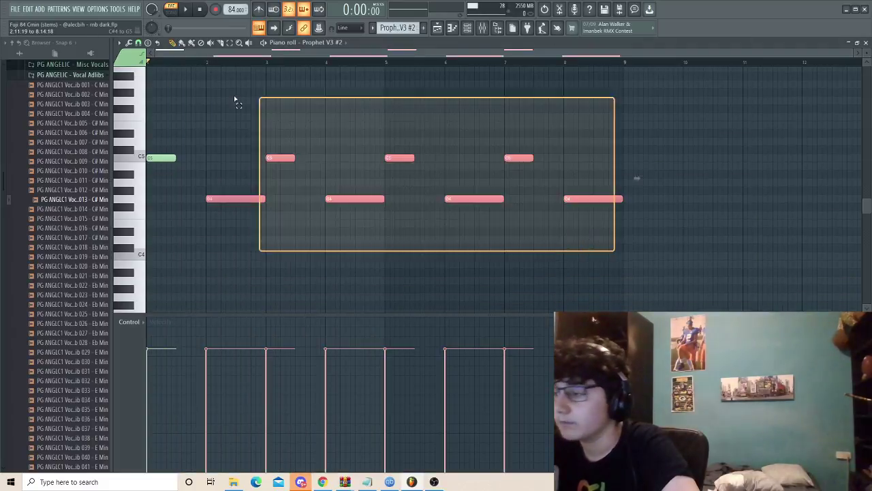
{"action": "left_click", "coordinate": [232, 149]}
{"action": "key", "text": "space"}
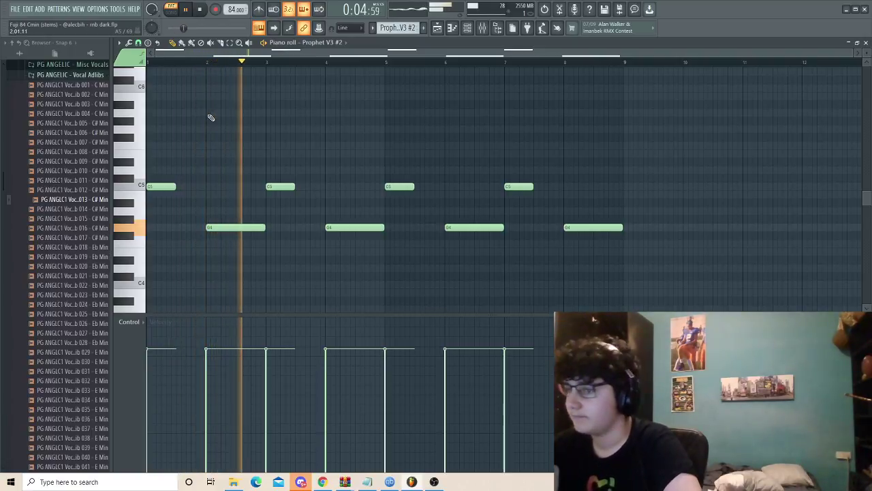
{"action": "key", "text": "space"}
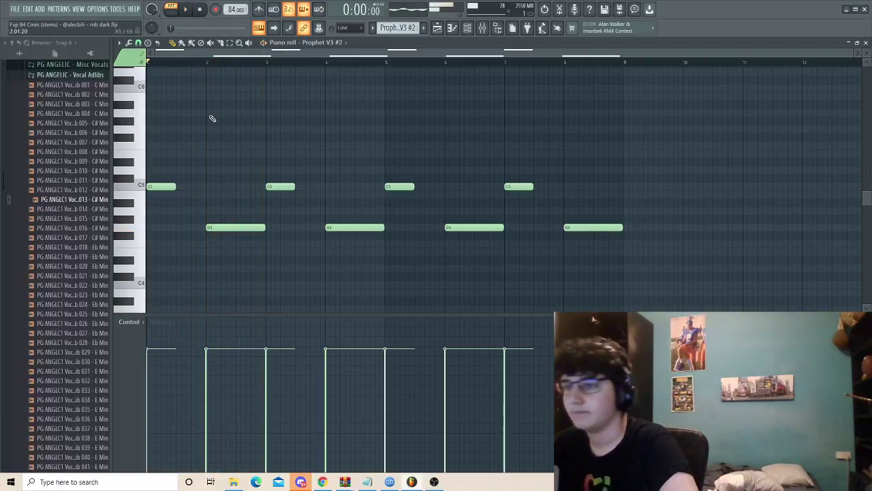
{"action": "left_click", "coordinate": [438, 27]}
{"action": "scroll", "coordinate": [214, 206], "scroll_direction": "down", "scroll_amount": 3}
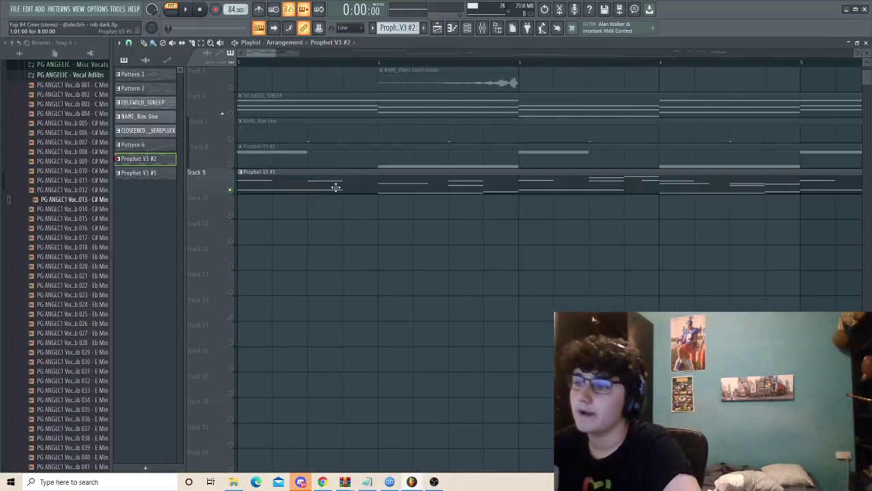
- Open the Prophet V3 #5 pattern's notes and check its Prophet V synth preset
{"action": "double_click", "coordinate": [336, 187]}
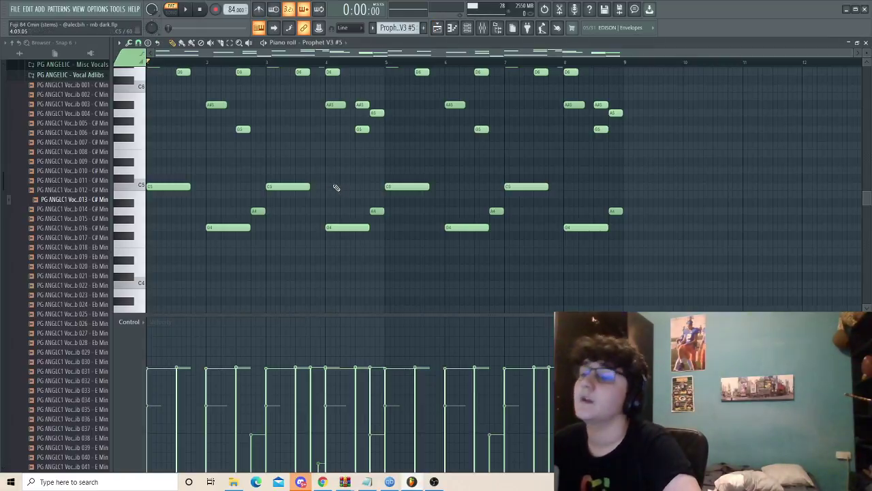
{"action": "left_click", "coordinate": [469, 30]}
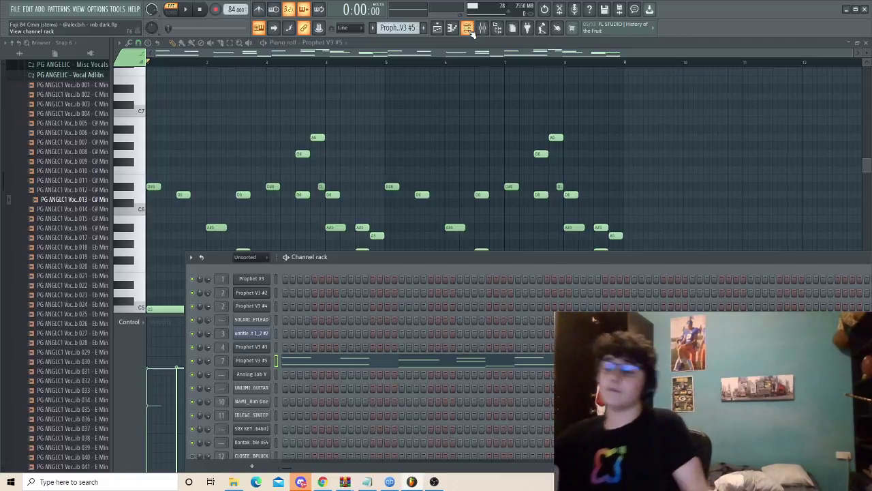
{"action": "left_click", "coordinate": [264, 360]}
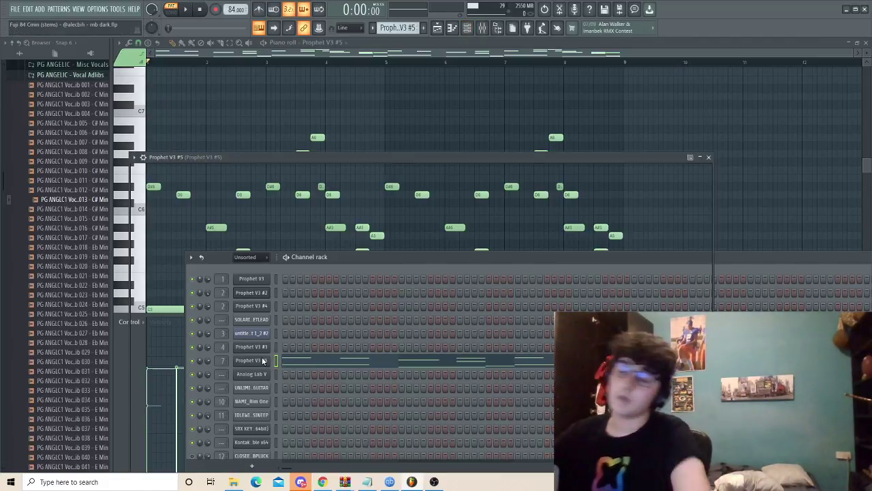
{"action": "left_click", "coordinate": [389, 116]}
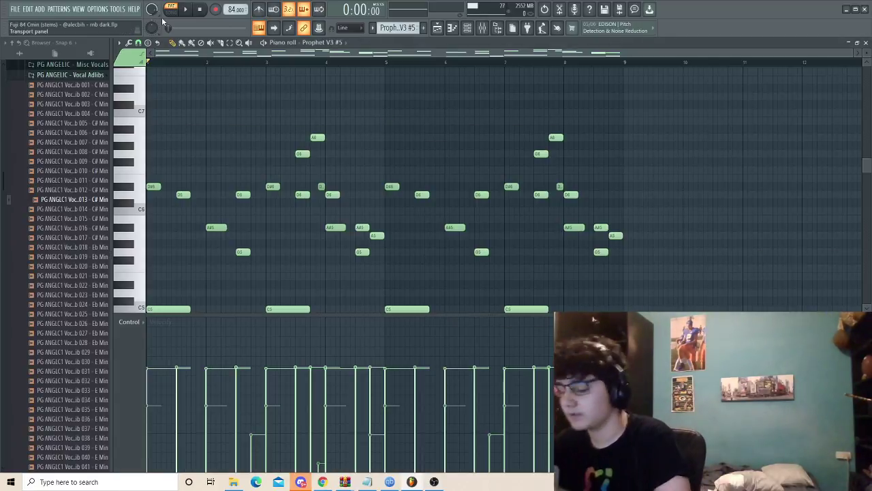
- Play the Prophet V3 #5 pattern, select and deselect its notes, and bring up the Mixer
{"action": "key", "text": "space"}
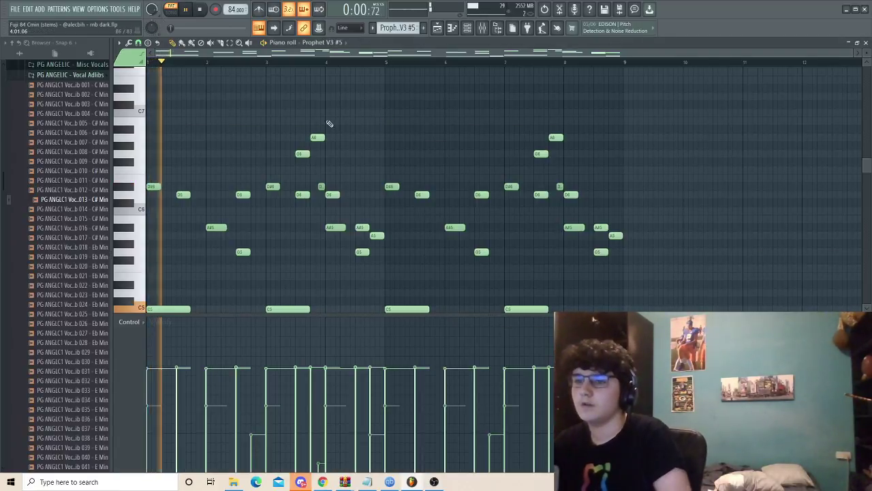
{"action": "scroll", "coordinate": [328, 126], "scroll_direction": "down", "scroll_amount": 3}
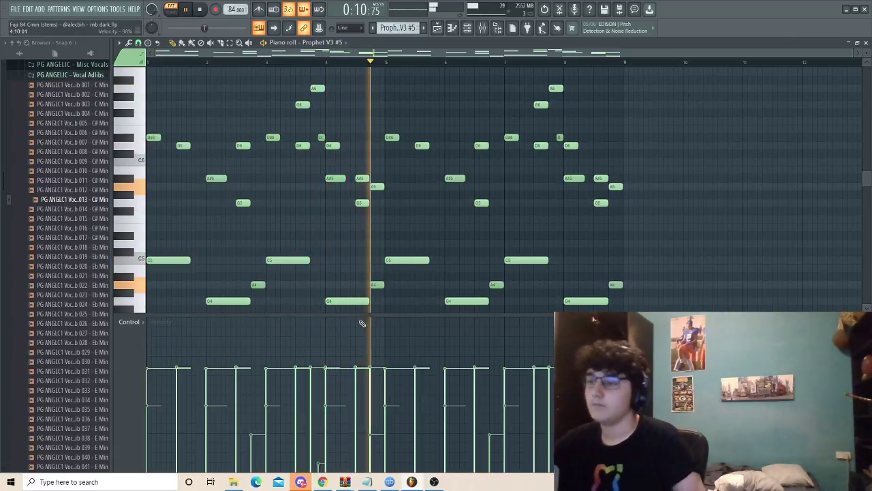
{"action": "key", "text": "space"}
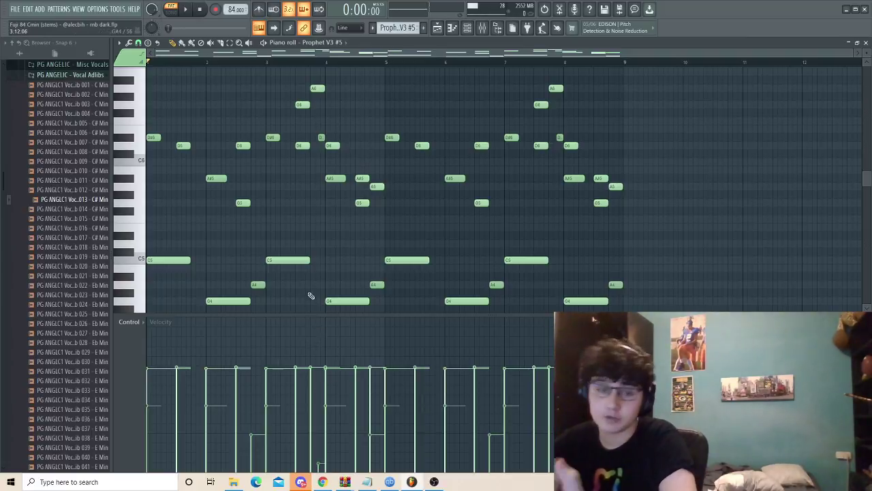
{"action": "scroll", "coordinate": [375, 170], "scroll_direction": "up", "scroll_amount": 1}
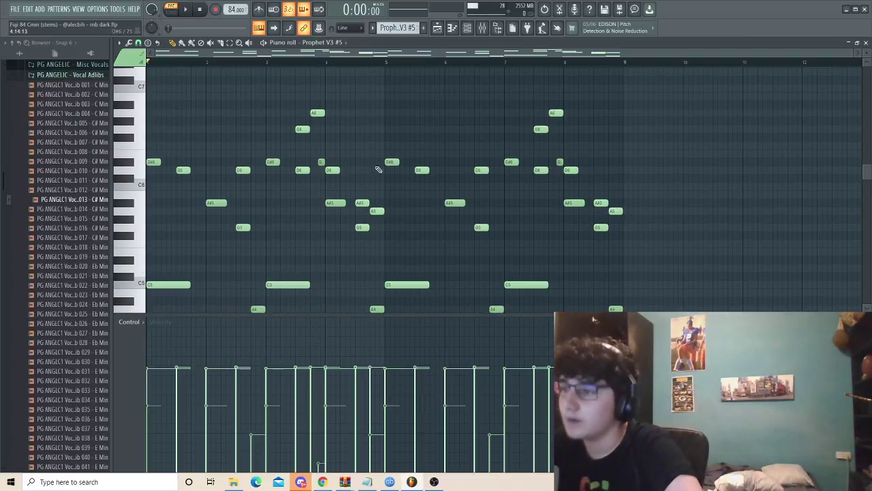
{"action": "left_click_drag", "start_coordinate": [371, 238], "coordinate": [279, 75]}
{"action": "scroll", "coordinate": [321, 109], "scroll_direction": "down", "scroll_amount": 1}
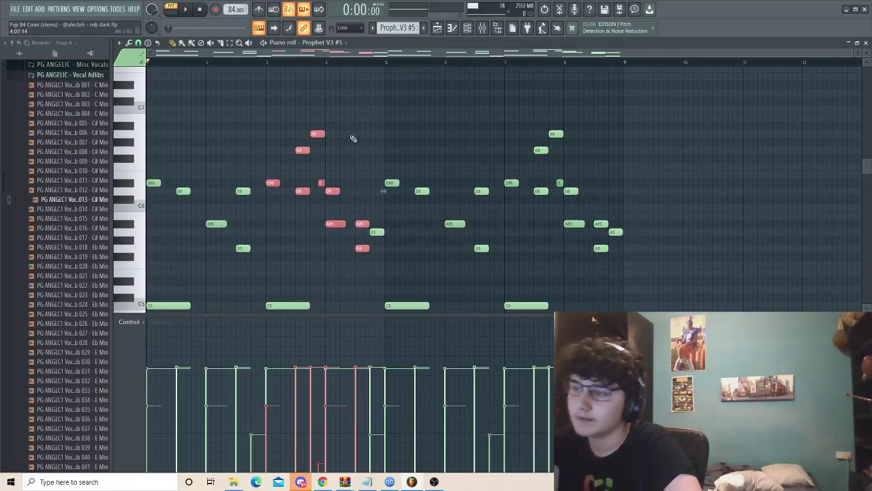
{"action": "left_click", "coordinate": [361, 133]}
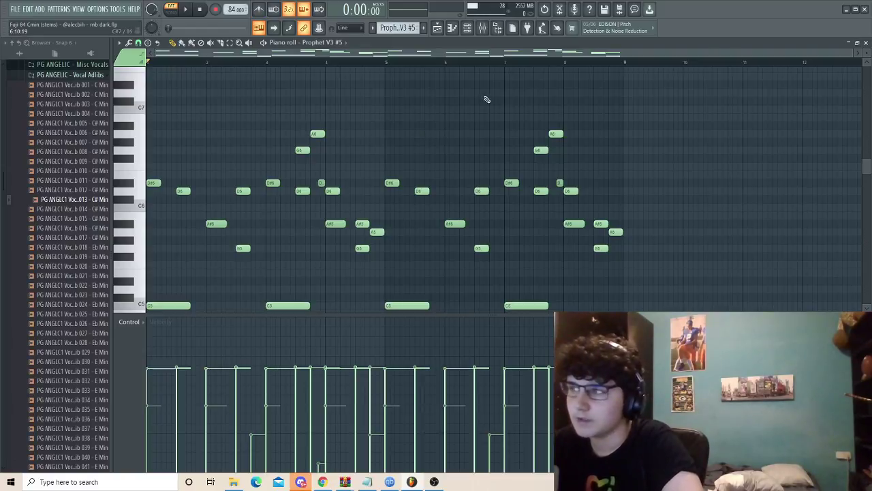
{"action": "key", "text": "F9"}
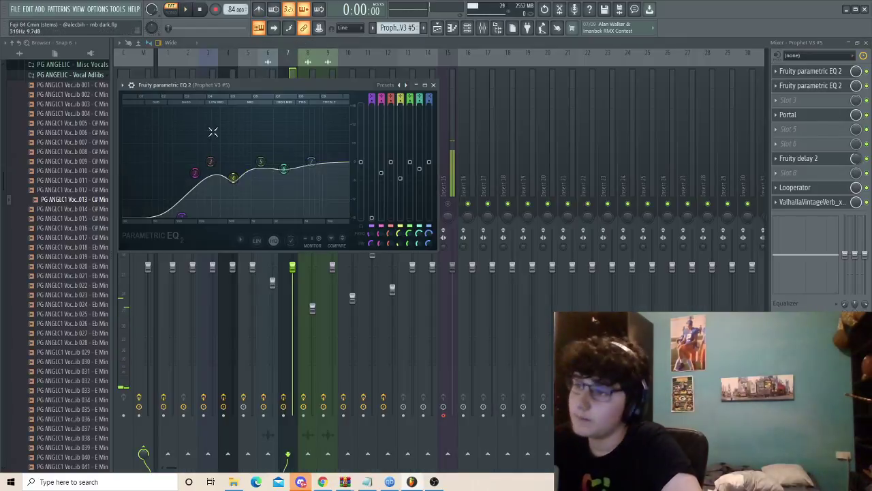
- Inspect the second parametric EQ, Portal and Fruity delay 2 on the Prophet V3 #5 insert
{"action": "left_click", "coordinate": [808, 86]}
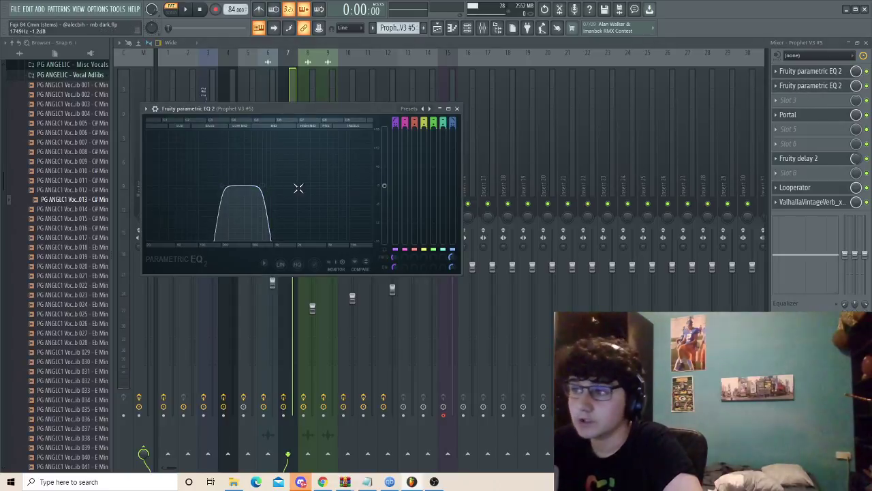
{"action": "left_click", "coordinate": [788, 114]}
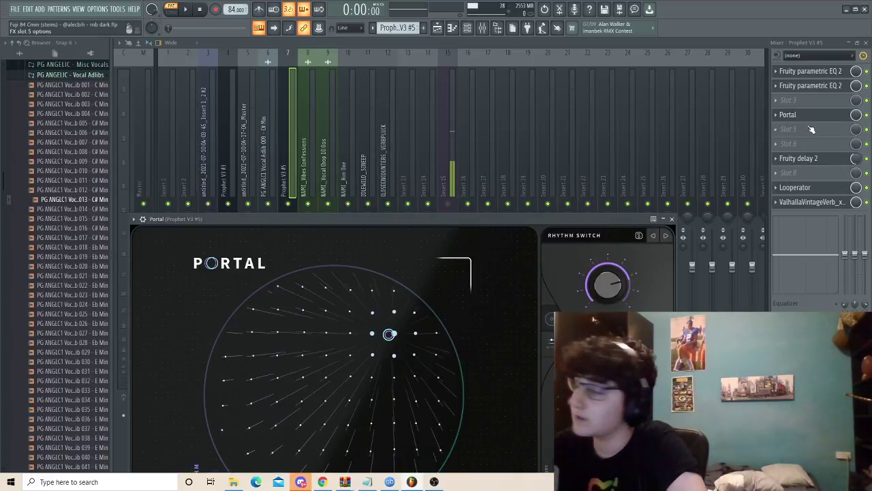
{"action": "left_click", "coordinate": [802, 164]}
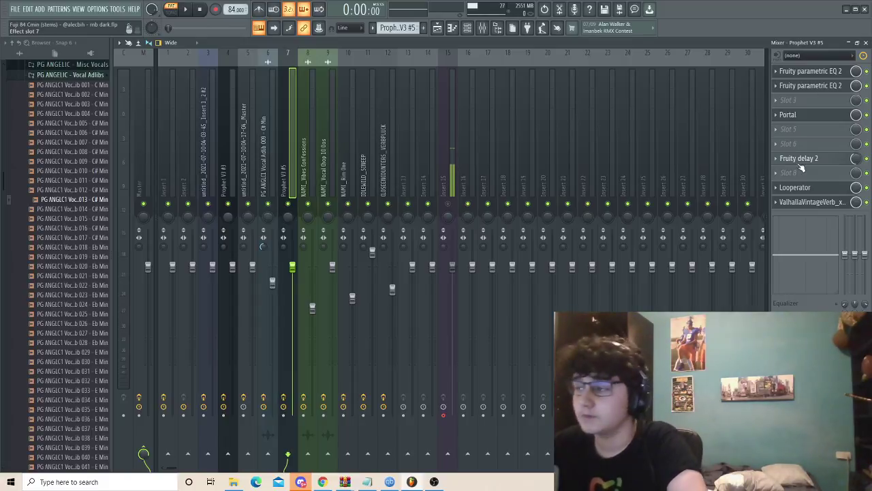
{"action": "left_click", "coordinate": [801, 163]}
{"action": "left_click", "coordinate": [801, 163]}
{"action": "left_click", "coordinate": [801, 163]}
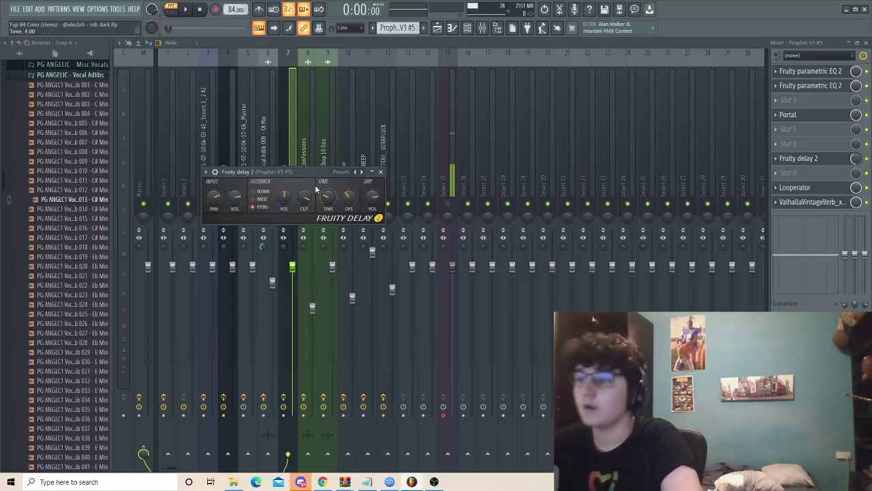
- Check the Looperator and ValhallaVintageVerb effects, then start playback
{"action": "left_click", "coordinate": [816, 191]}
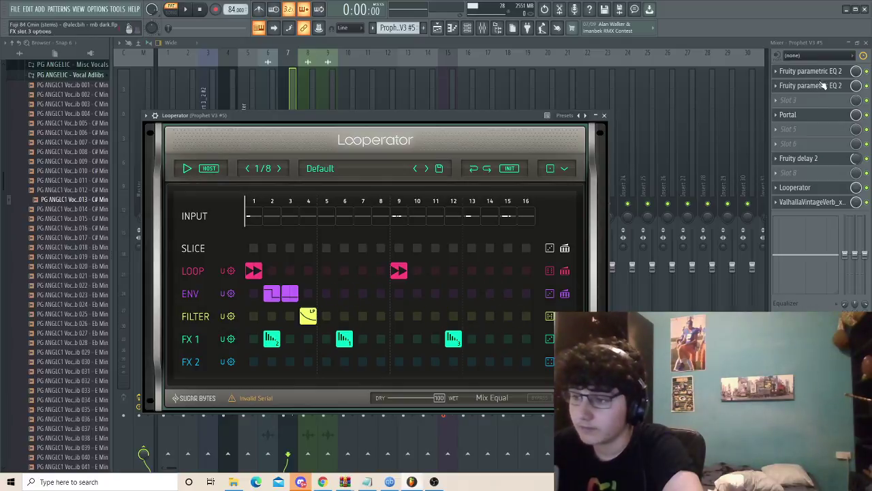
{"action": "left_click", "coordinate": [811, 202]}
{"action": "left_click", "coordinate": [283, 401]}
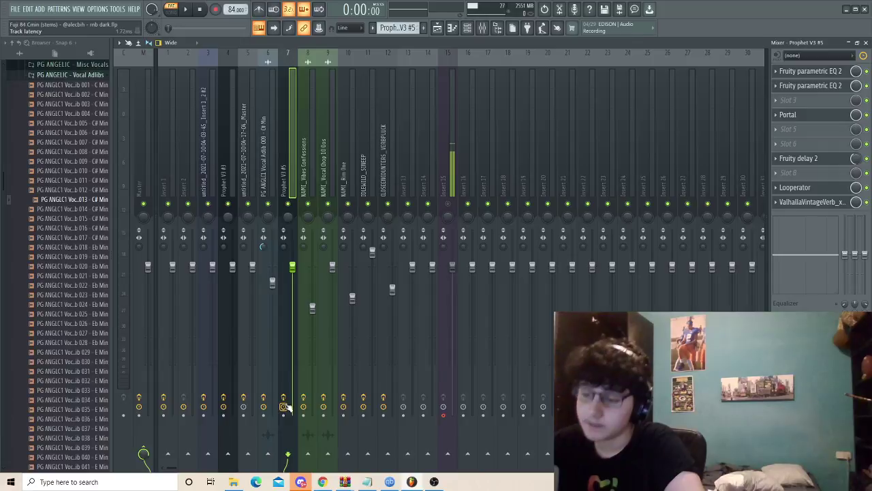
{"action": "key", "text": "space"}
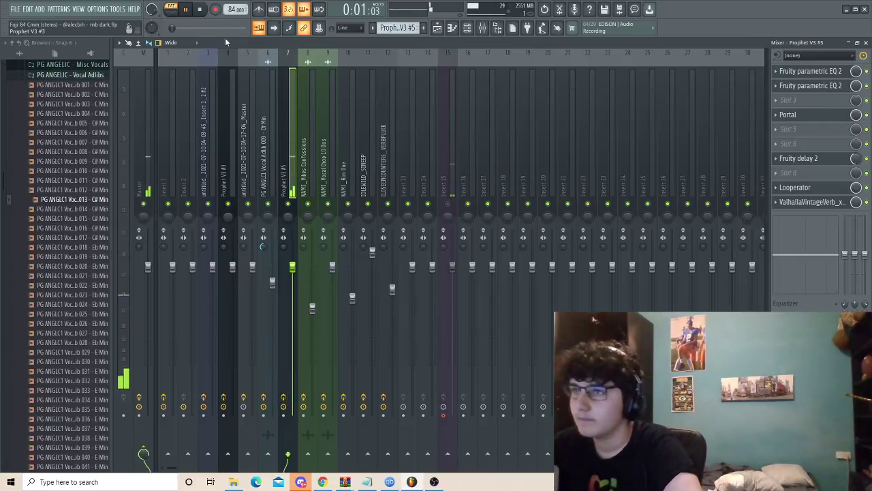
- Return to the Playlist, stop playback and switch the picker to the project's audio clips
{"action": "left_click", "coordinate": [437, 28]}
{"action": "key", "text": "space"}
{"action": "scroll", "coordinate": [370, 141], "scroll_direction": "down", "scroll_amount": 3}
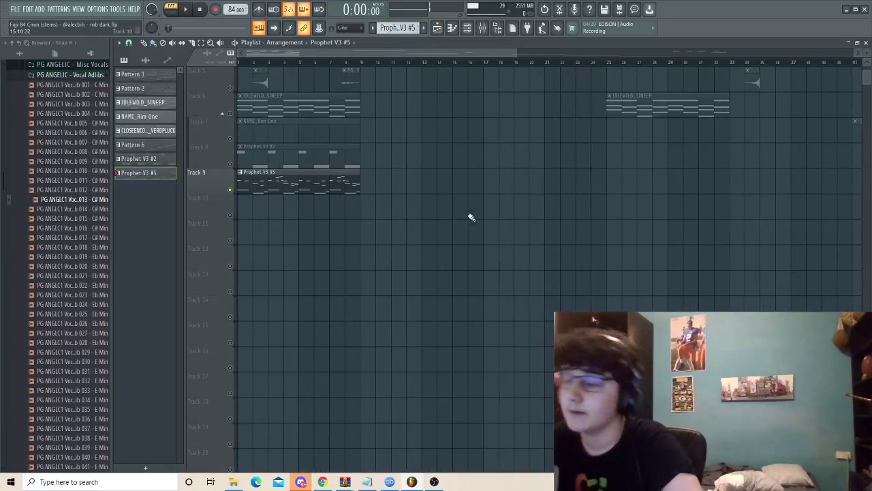
{"action": "scroll", "coordinate": [472, 217], "scroll_direction": "up", "scroll_amount": 4}
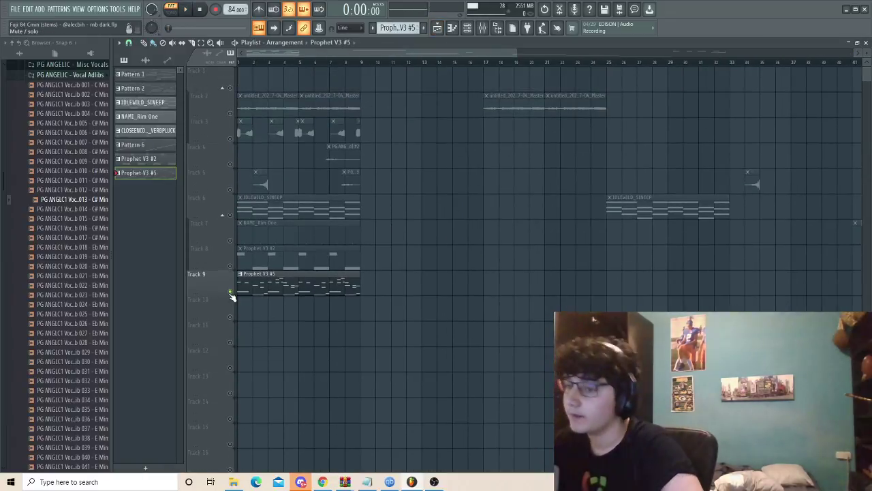
{"action": "left_click", "coordinate": [146, 60]}
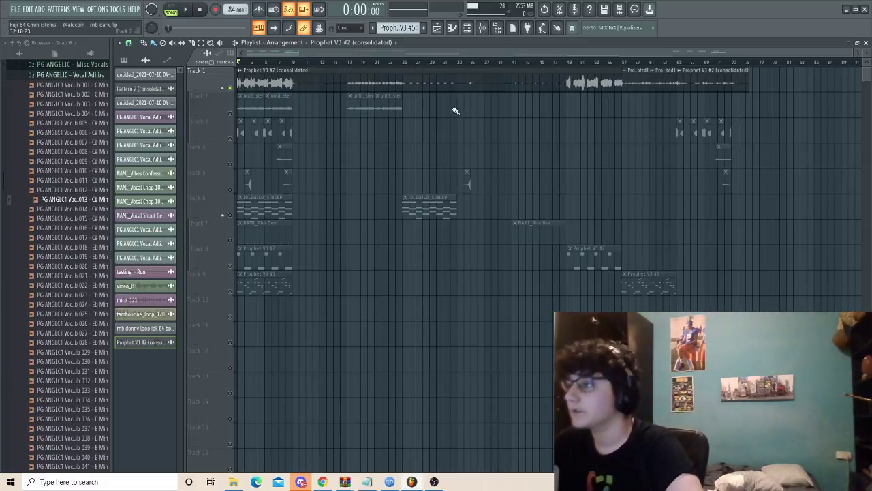
{"action": "scroll", "coordinate": [201, 109], "scroll_direction": "up", "scroll_amount": 5}
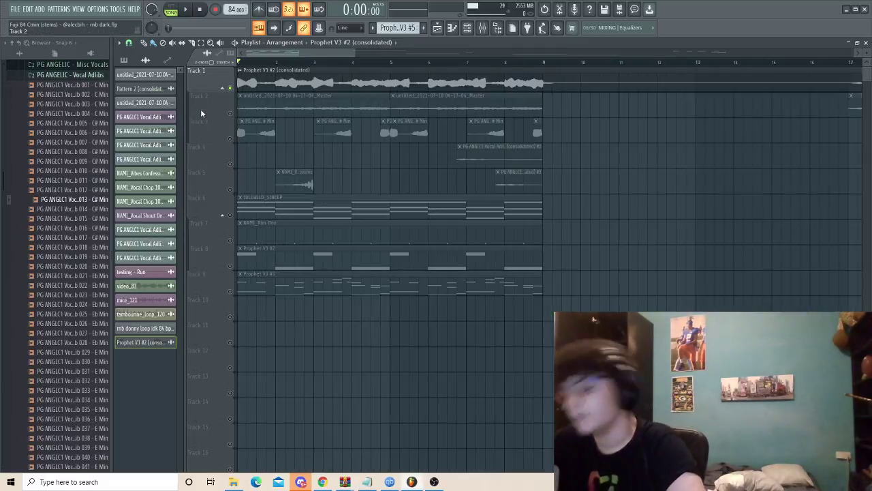
- Play the whole arrangement, select the vocal adlib and NAMI_Rim One clips, then show patterns again
{"action": "key", "text": "space"}
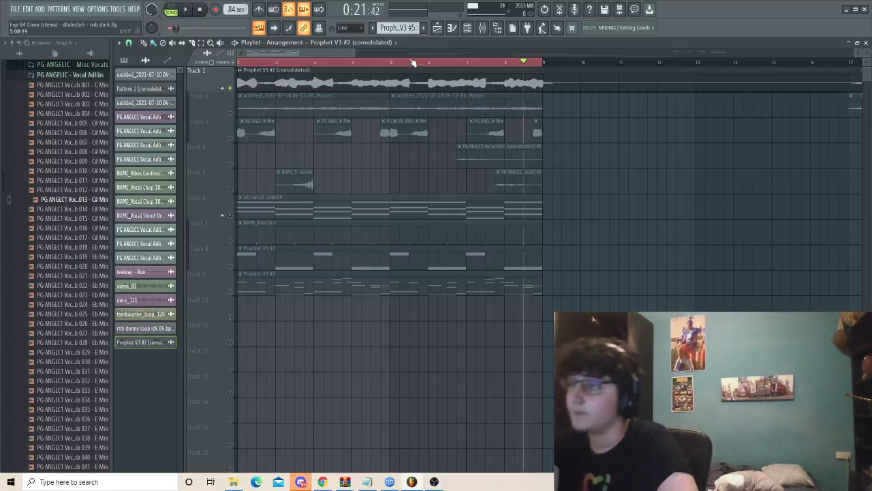
{"action": "key", "text": "space"}
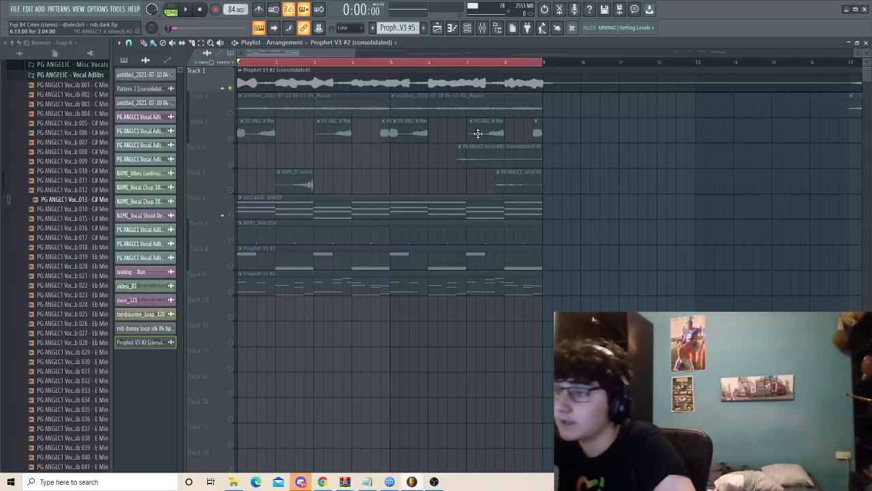
{"action": "left_click_drag", "start_coordinate": [269, 120], "coordinate": [592, 160]}
{"action": "left_click_drag", "start_coordinate": [280, 171], "coordinate": [332, 251]}
{"action": "left_click", "coordinate": [327, 281]}
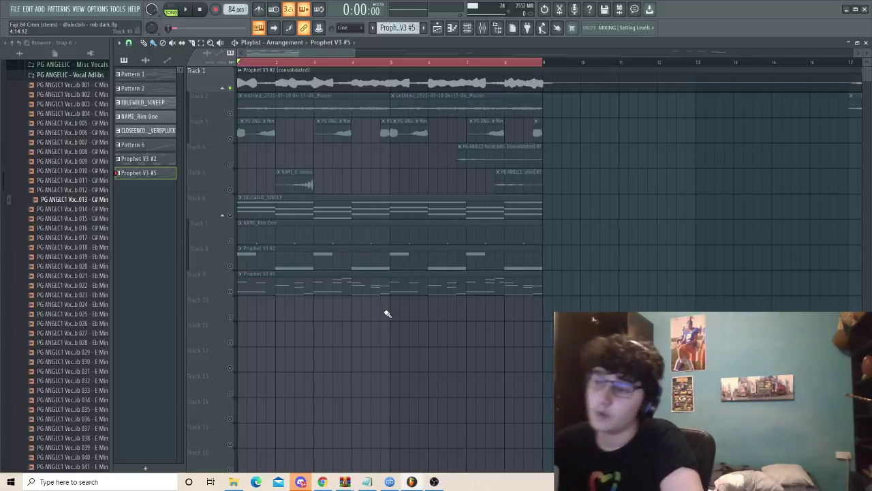
- Zoom the Playlist out and clear the bars 1–9 time selection with Ctrl+D
{"action": "scroll", "coordinate": [597, 307], "scroll_direction": "down", "scroll_amount": 5}
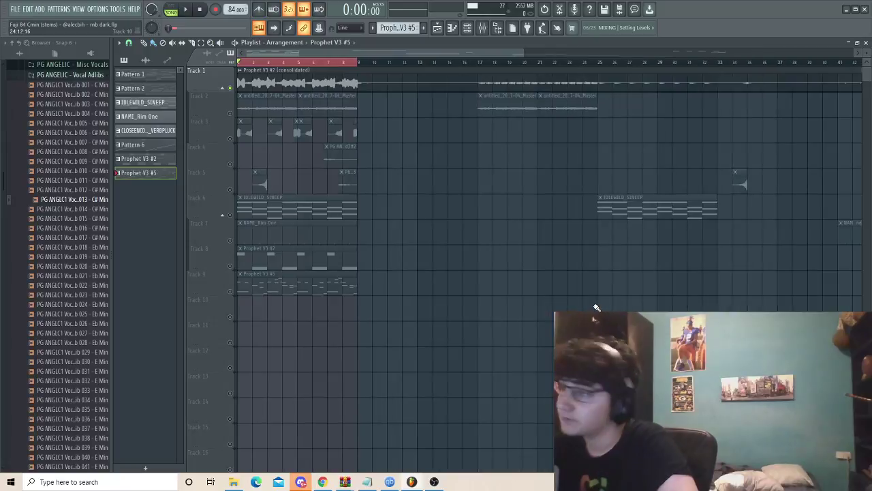
{"action": "key", "text": "ctrl+d"}
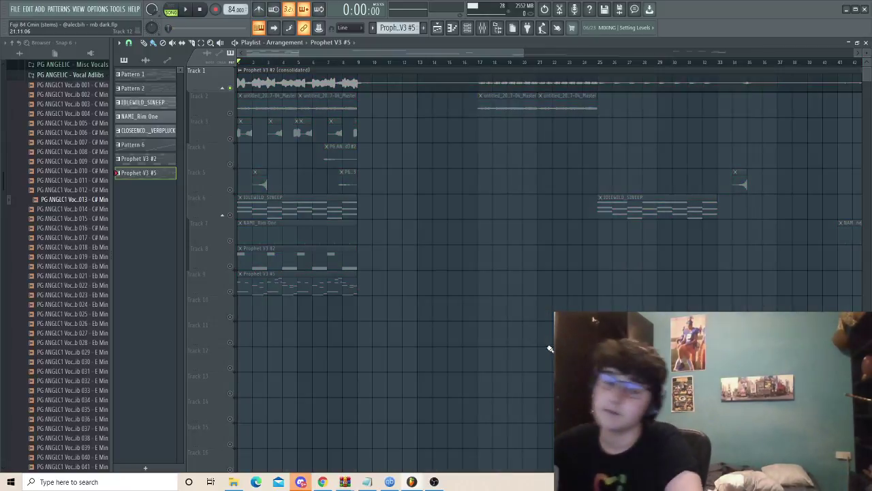